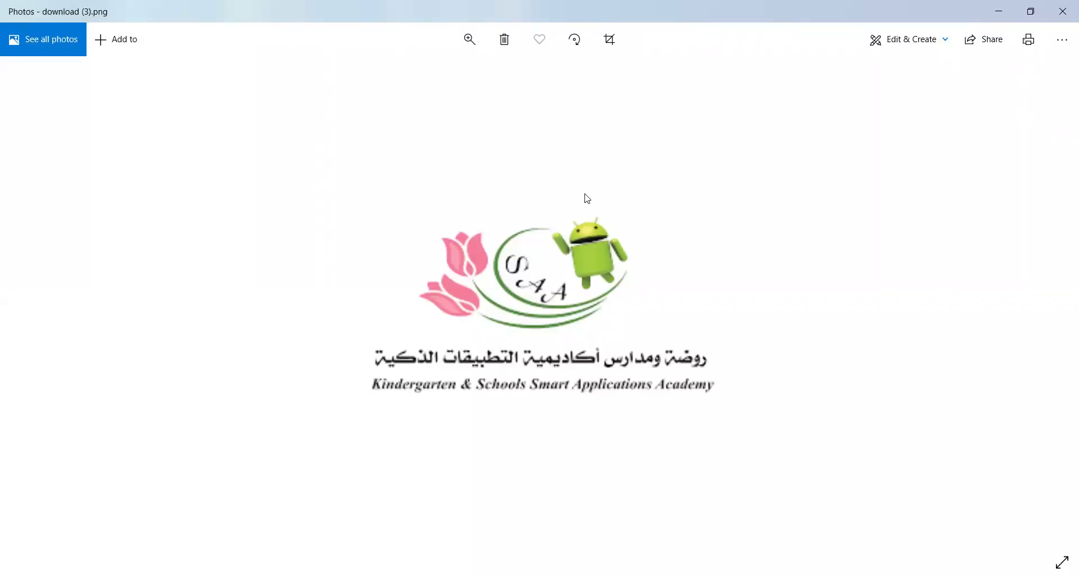
# Switch to the workbook PDF in Edge and scroll page 84 to the Find the words sorting exercise.
pyautogui.hotkey('alt', 'Tab')
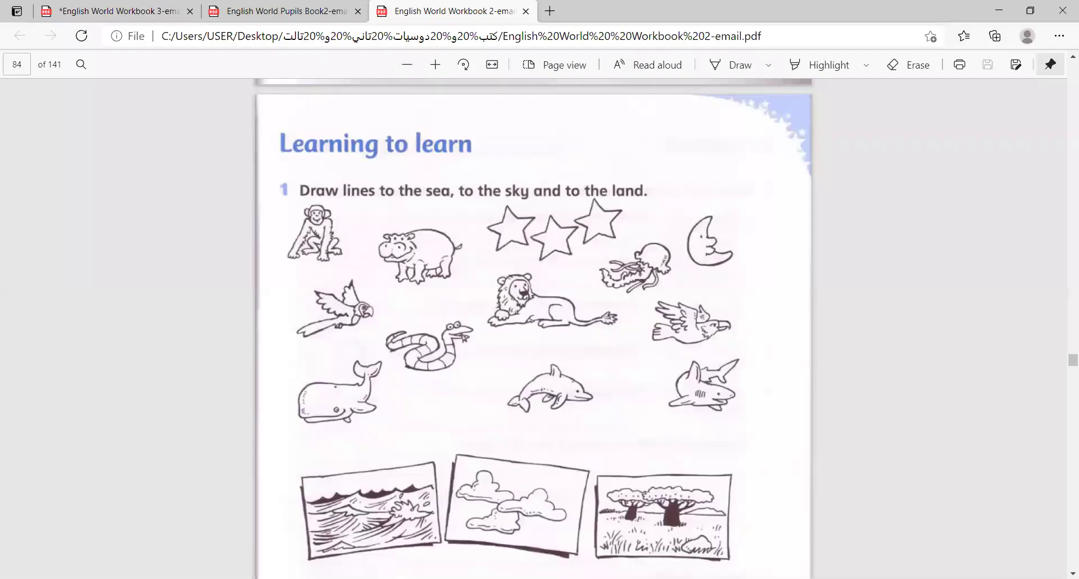
pyautogui.scroll(-1, 1071, 571)
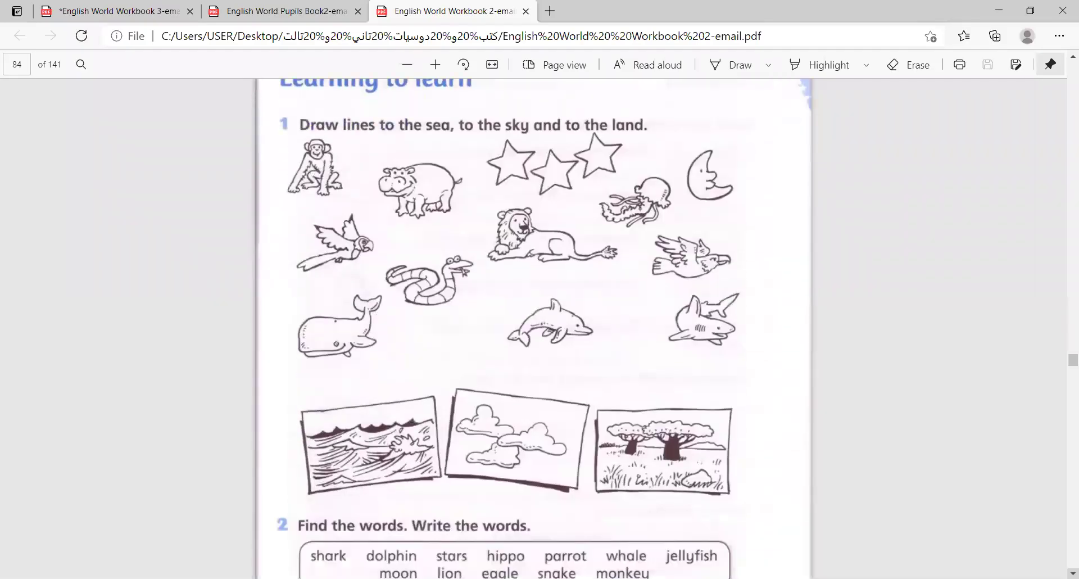
pyautogui.scroll(-1, 1072, 572)
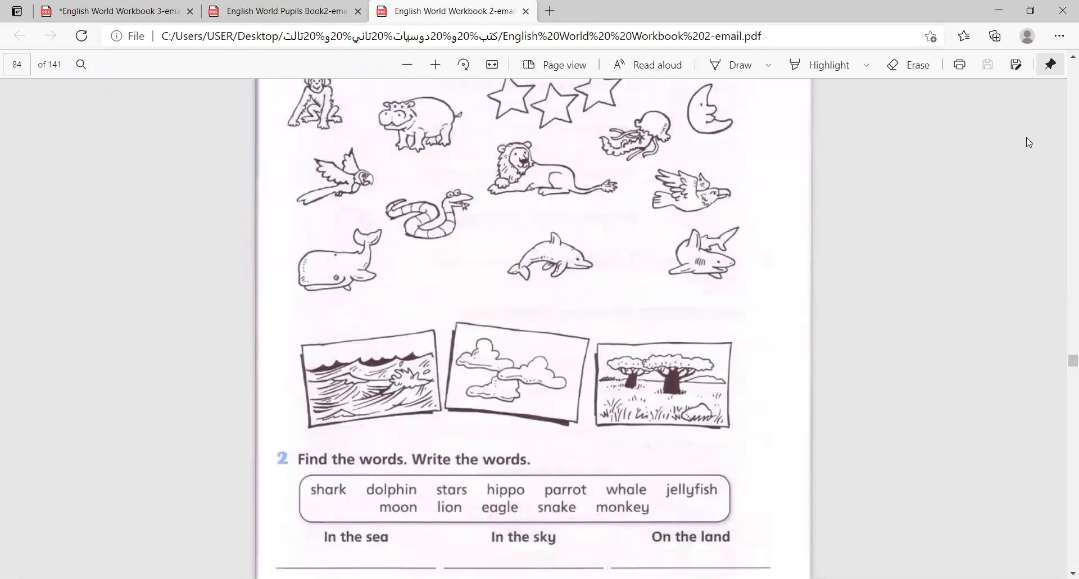
pyautogui.scroll(2, 1071, 57)
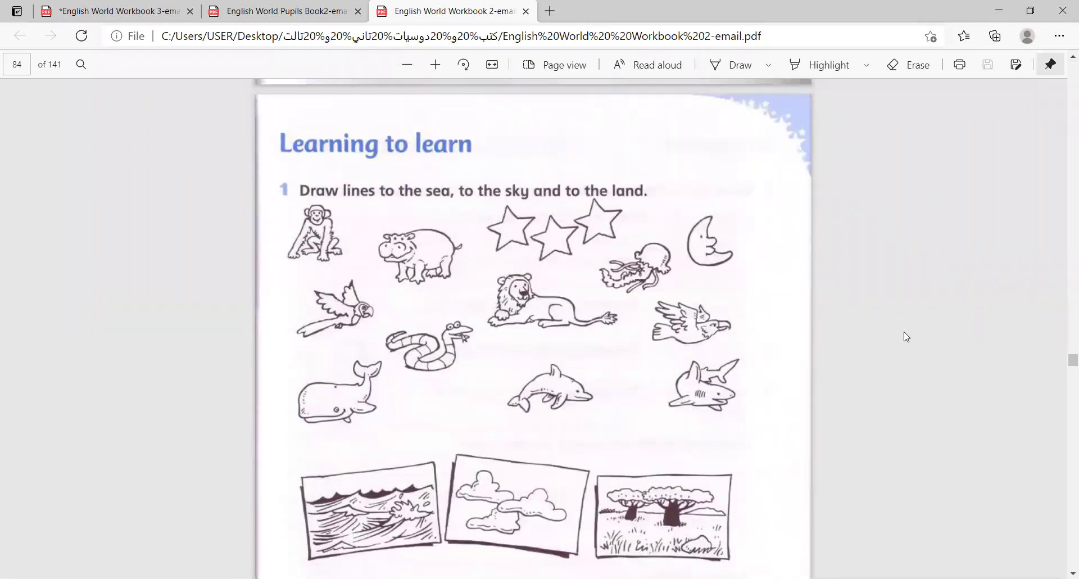
pyautogui.scroll(-2, 1072, 573)
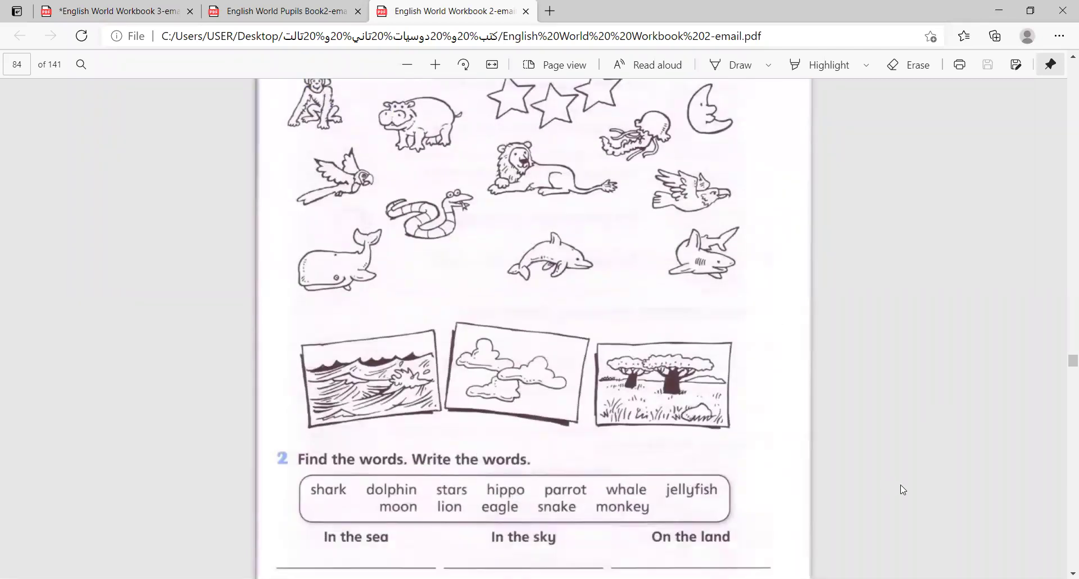
pyautogui.scroll(-2, 1073, 572)
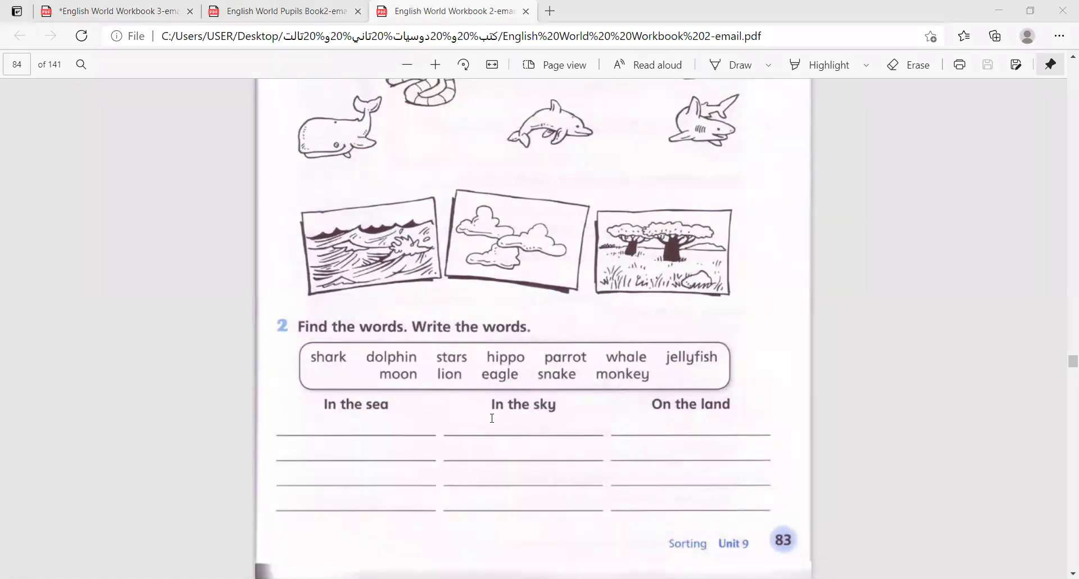
# Type shark and dolphin under In the sea, stars under In the sky, and hippo under On the land.
pyautogui.click(298, 430)
pyautogui.write('shark')
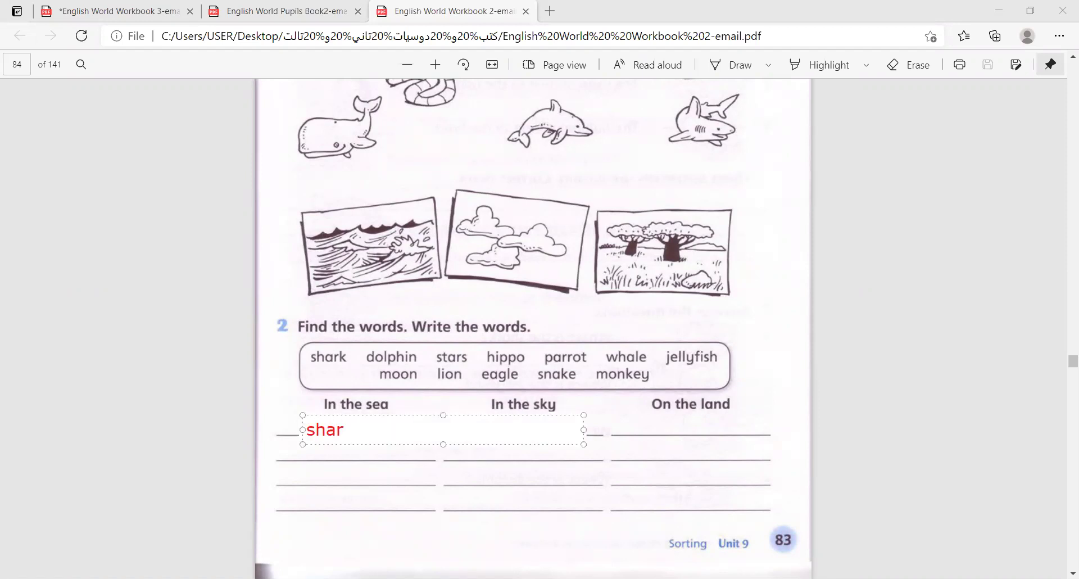
pyautogui.click(302, 452)
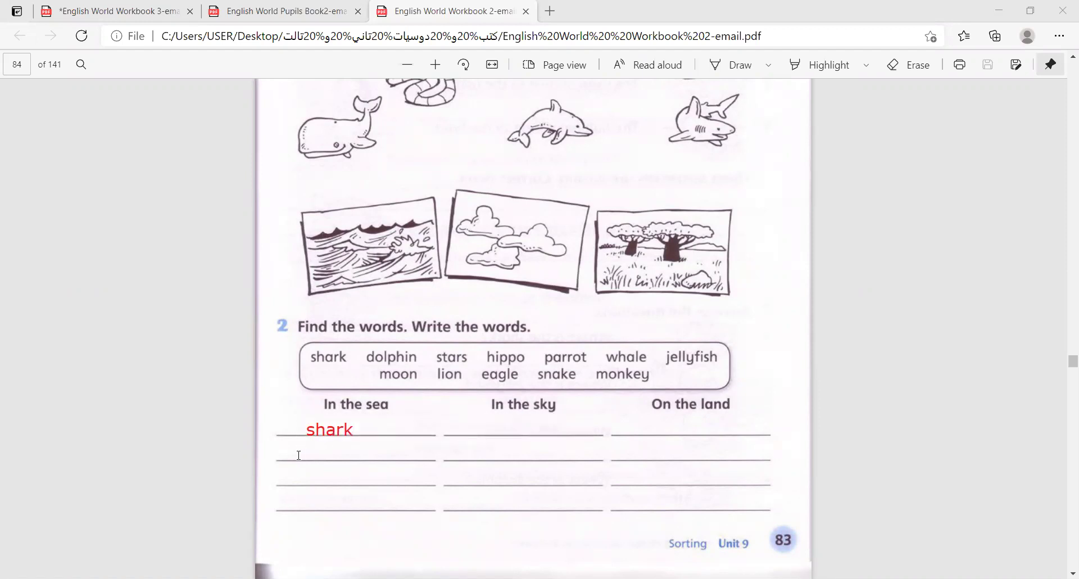
pyautogui.write('dolphin')
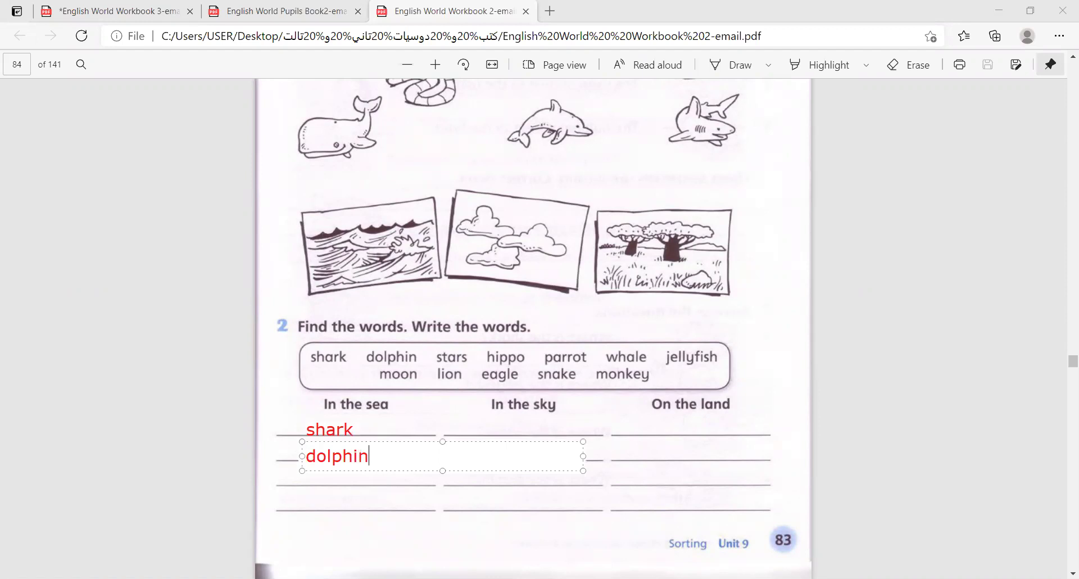
pyautogui.click(287, 491)
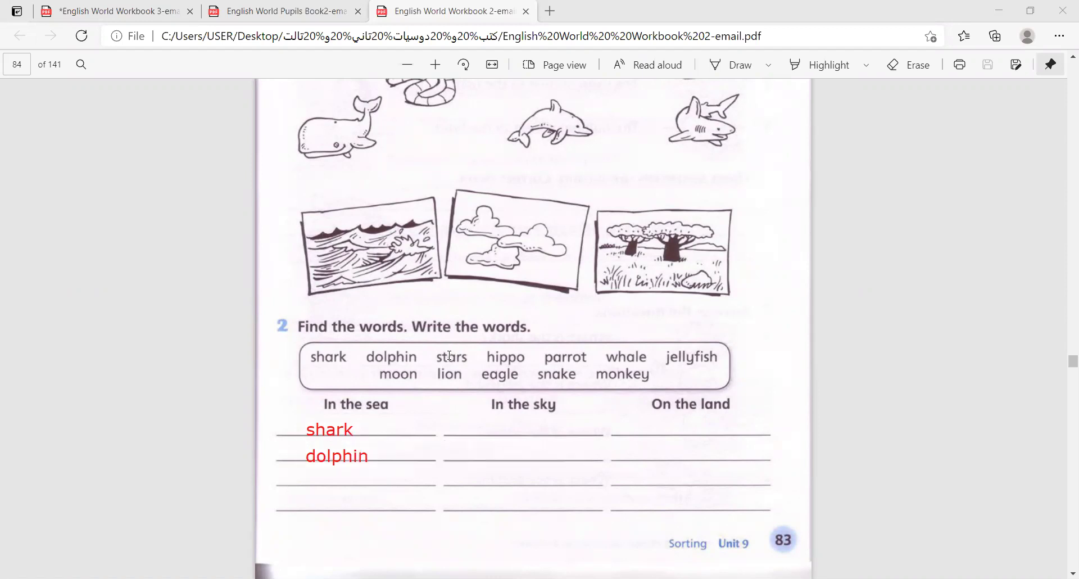
pyautogui.click(475, 430)
pyautogui.write('stars')
pyautogui.click(454, 445)
pyautogui.click(634, 430)
pyautogui.write('hippo')
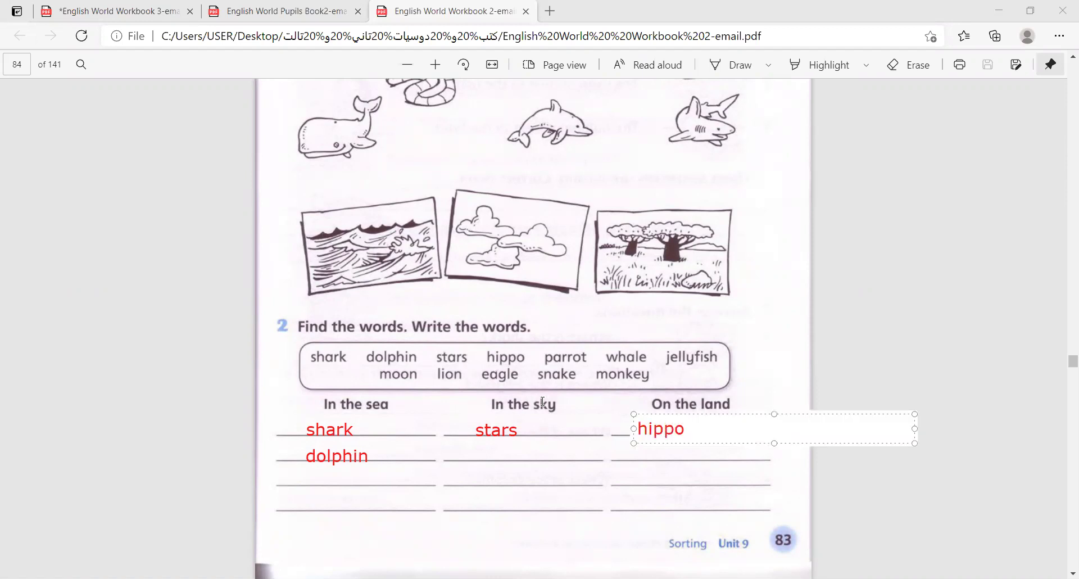
pyautogui.click(531, 419)
# Add parrot to the sky column, whale and jellyfish to the sea column, and lion to the land column.
pyautogui.click(462, 455)
pyautogui.write('parrot')
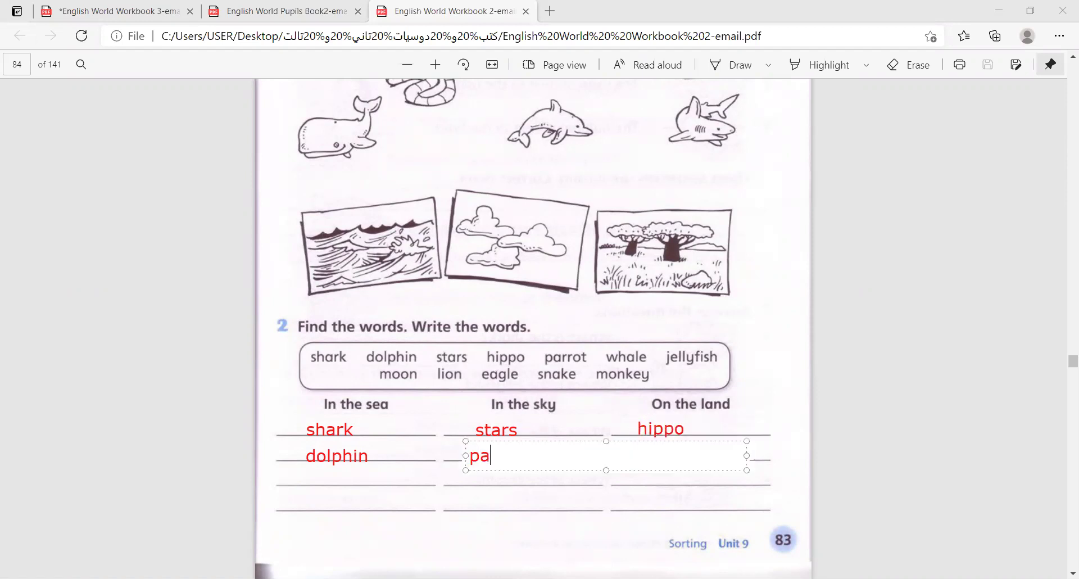
pyautogui.click(588, 361)
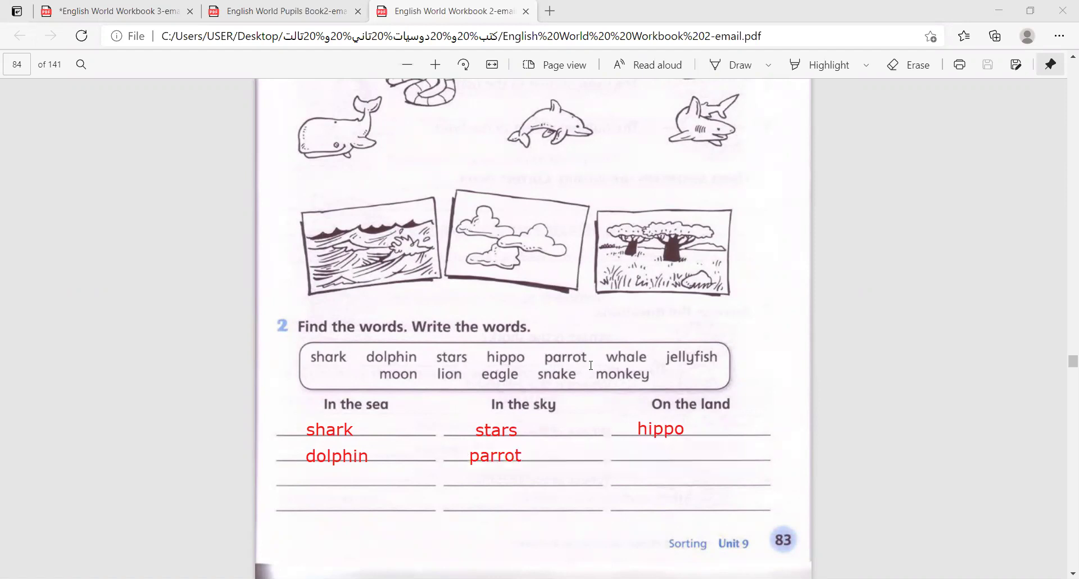
pyautogui.click(301, 479)
pyautogui.write('whale')
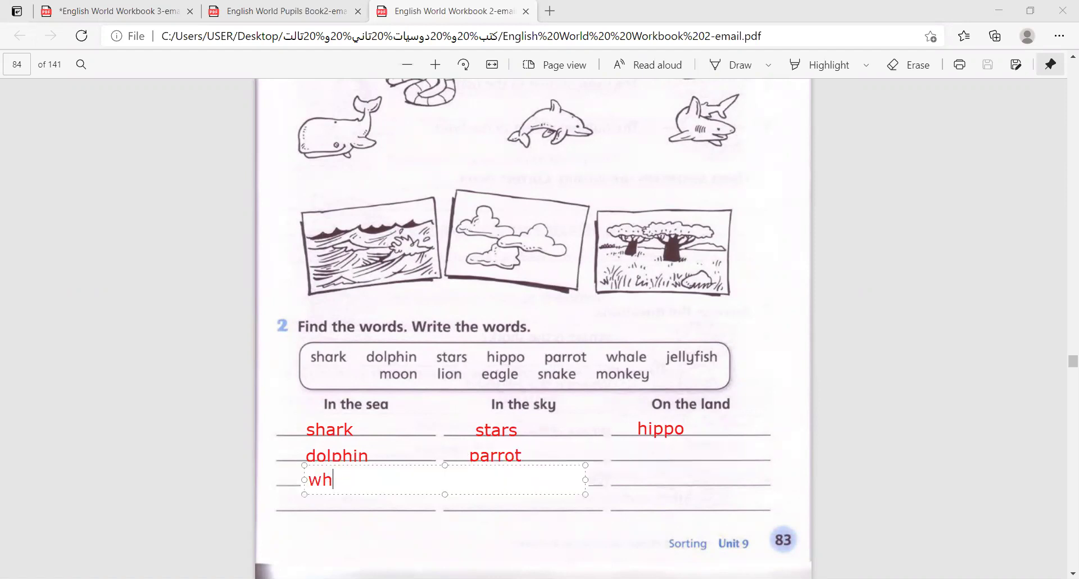
pyautogui.click(382, 425)
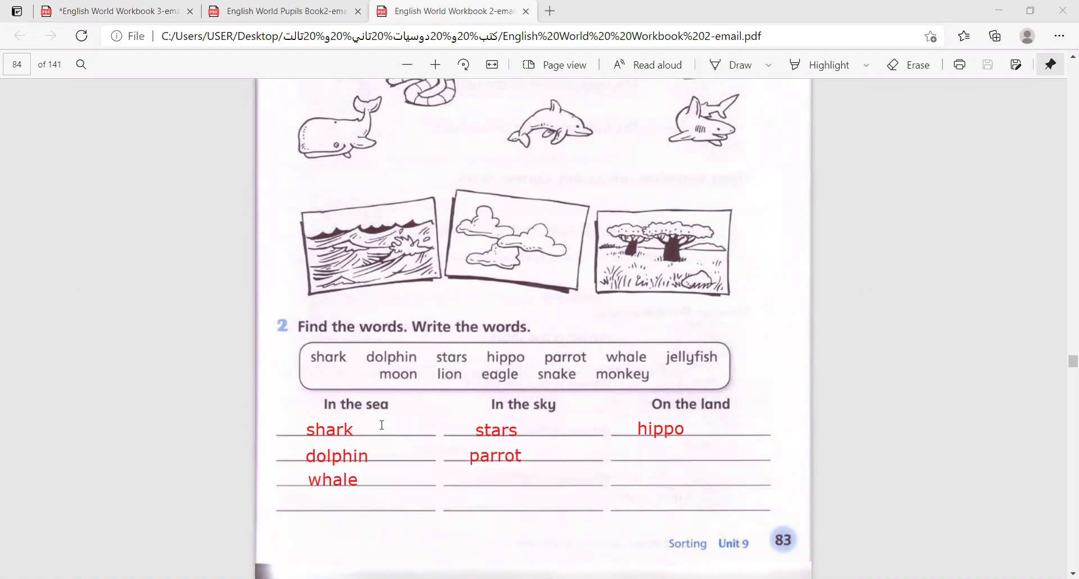
pyautogui.click(297, 503)
pyautogui.write('jelly')
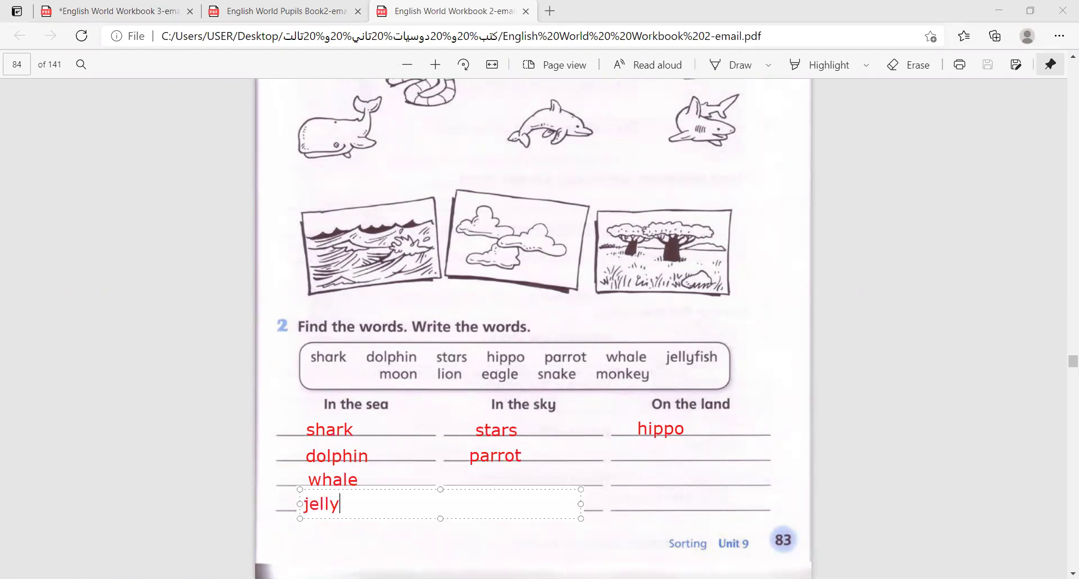
pyautogui.write('fish')
pyautogui.click(484, 376)
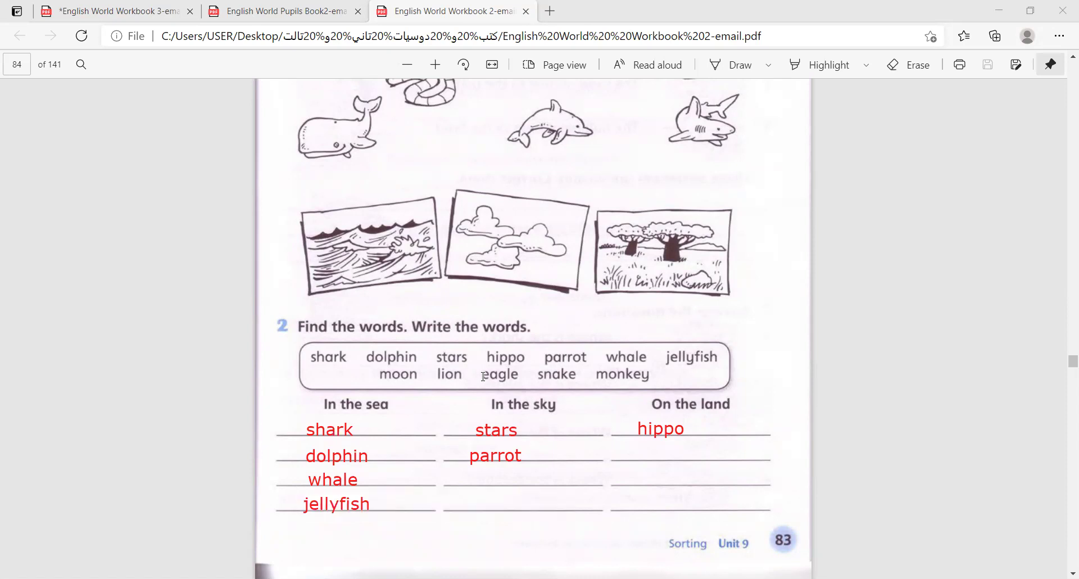
pyautogui.click(624, 454)
pyautogui.write('lion')
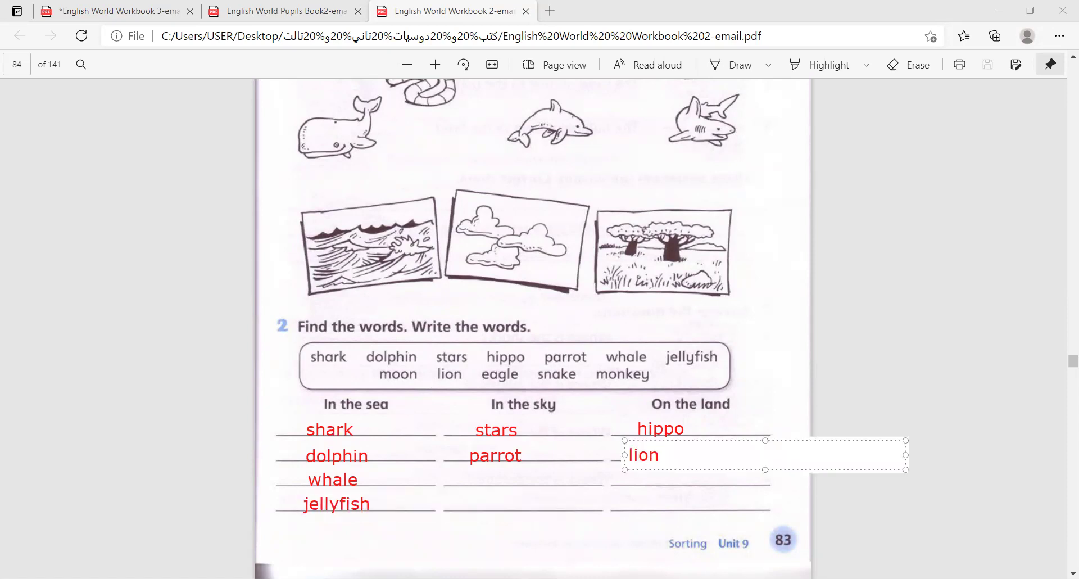
pyautogui.click(471, 469)
# Add eagle on the third sky line, and snake and monkey on the last two land lines.
pyautogui.click(460, 476)
pyautogui.write('eagle')
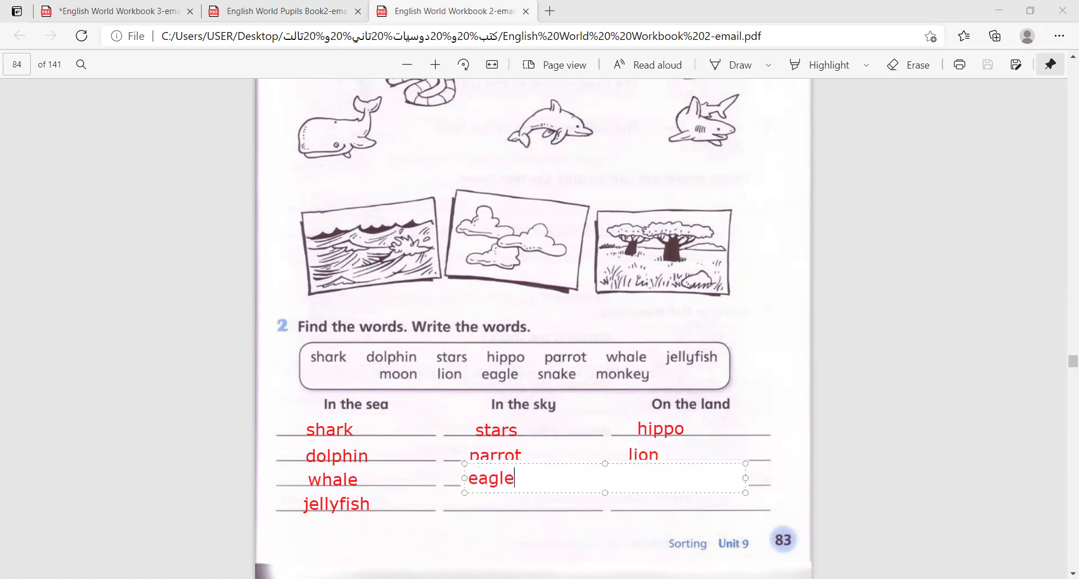
pyautogui.click(637, 385)
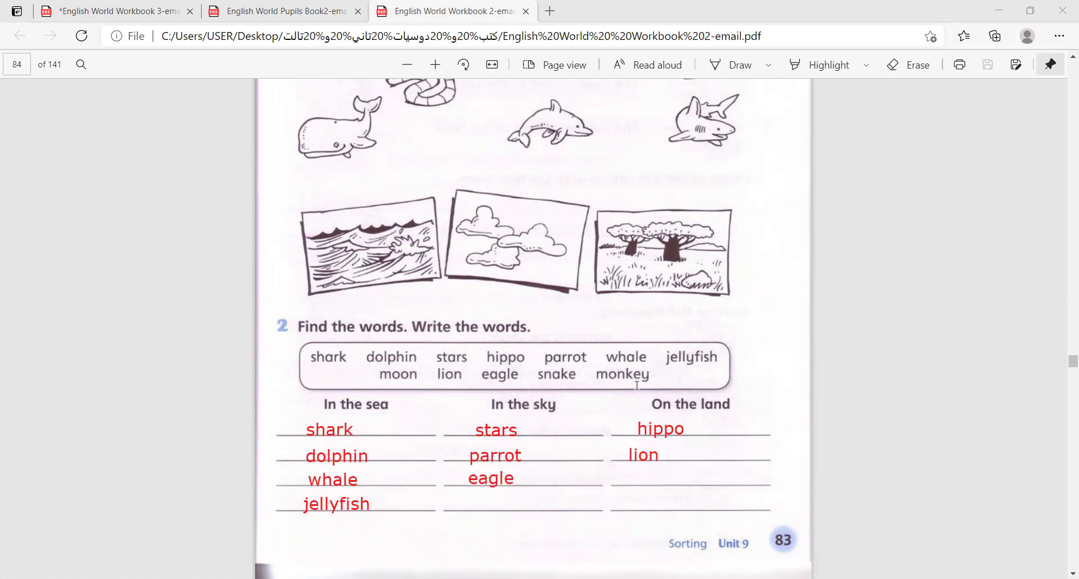
pyautogui.click(627, 480)
pyautogui.write('snake')
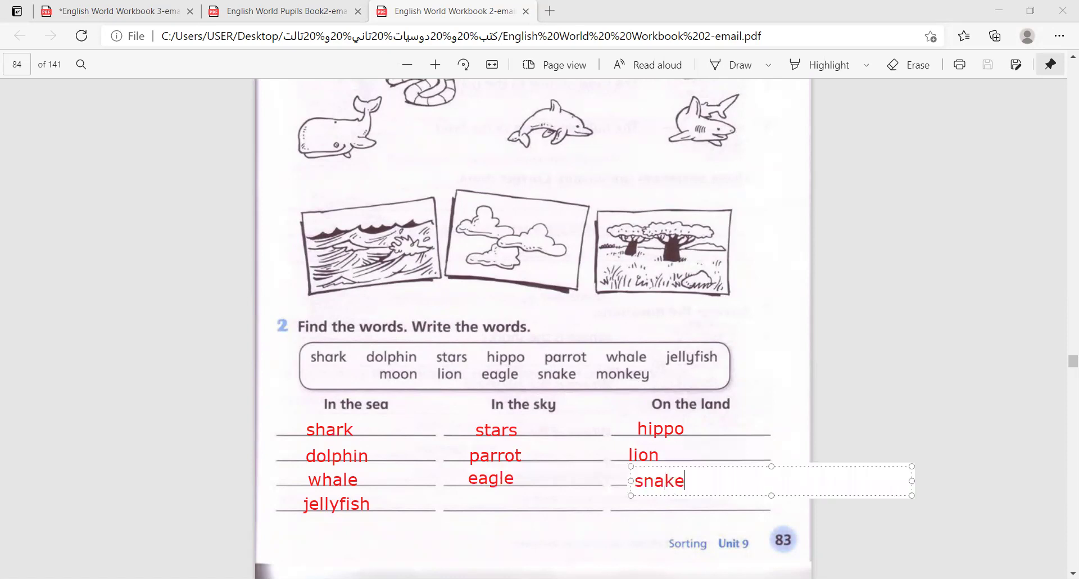
pyautogui.click(567, 421)
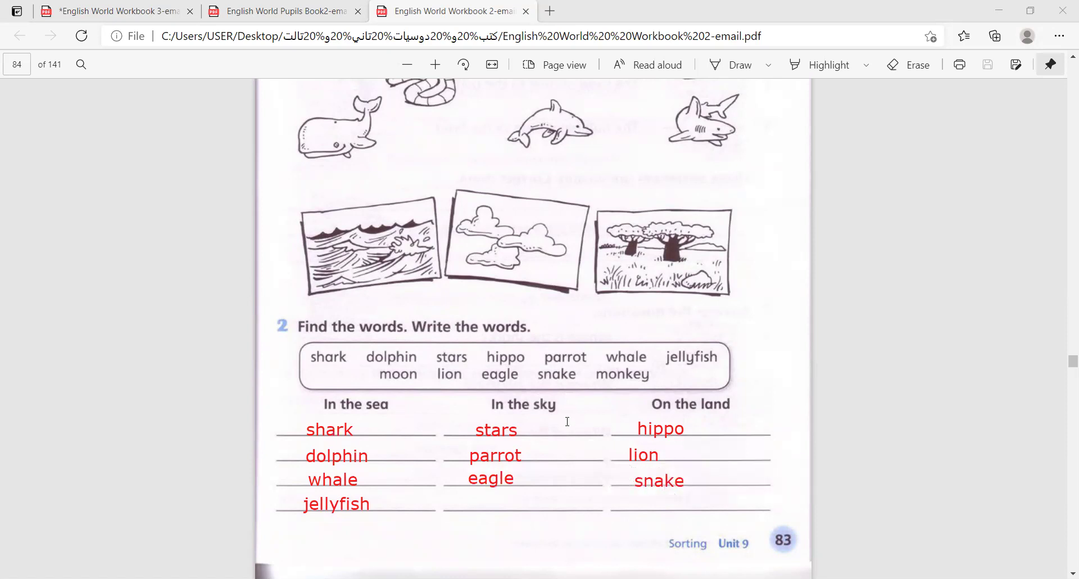
pyautogui.click(458, 505)
pyautogui.click(622, 502)
pyautogui.click(622, 503)
pyautogui.write('mon')
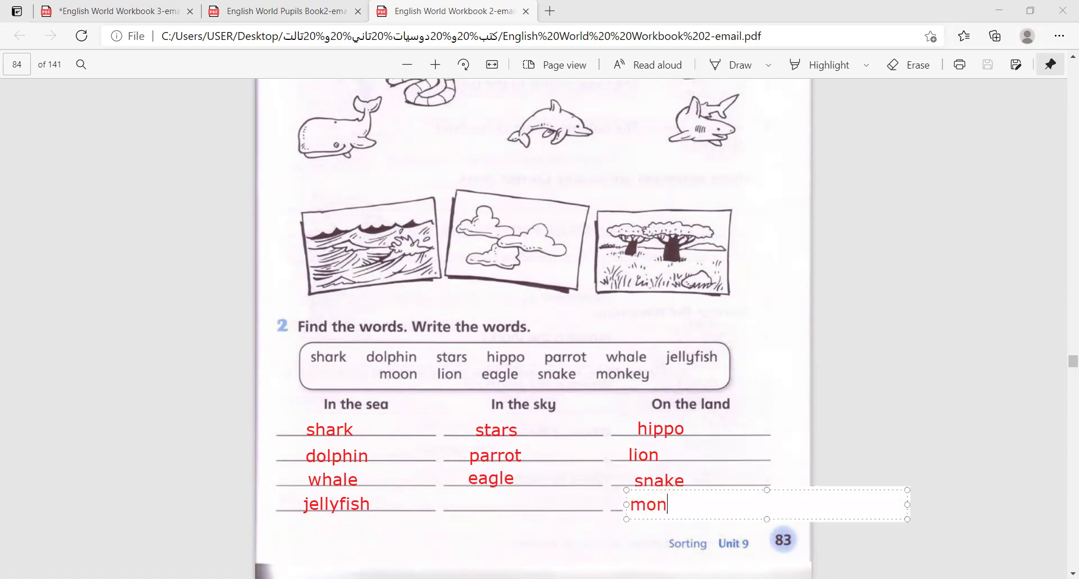
pyautogui.write('key')
pyautogui.click(580, 440)
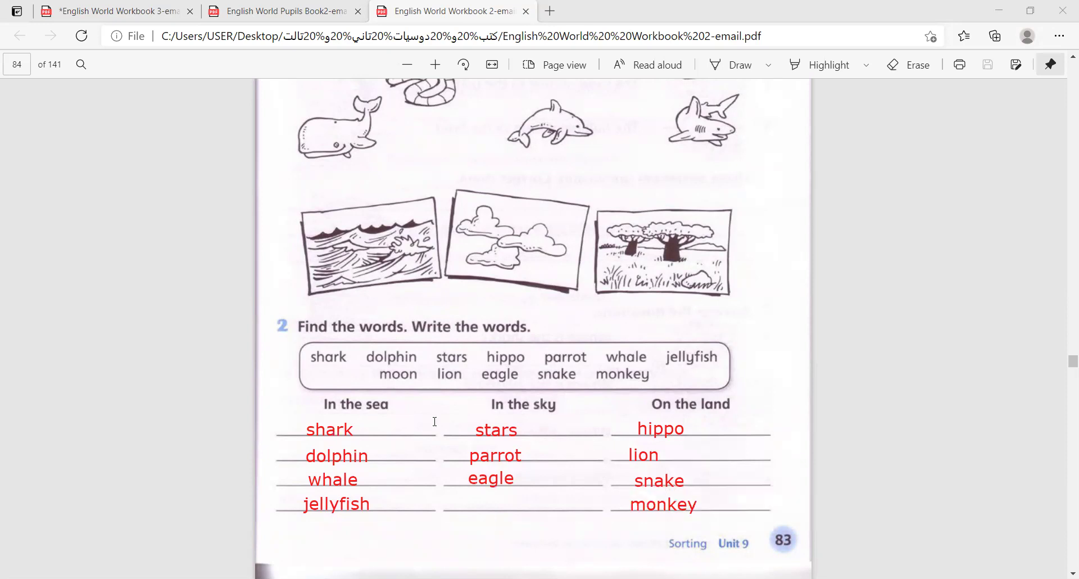
# Type moon in red on the fourth In the sky line.
pyautogui.click(459, 503)
pyautogui.write('moon')
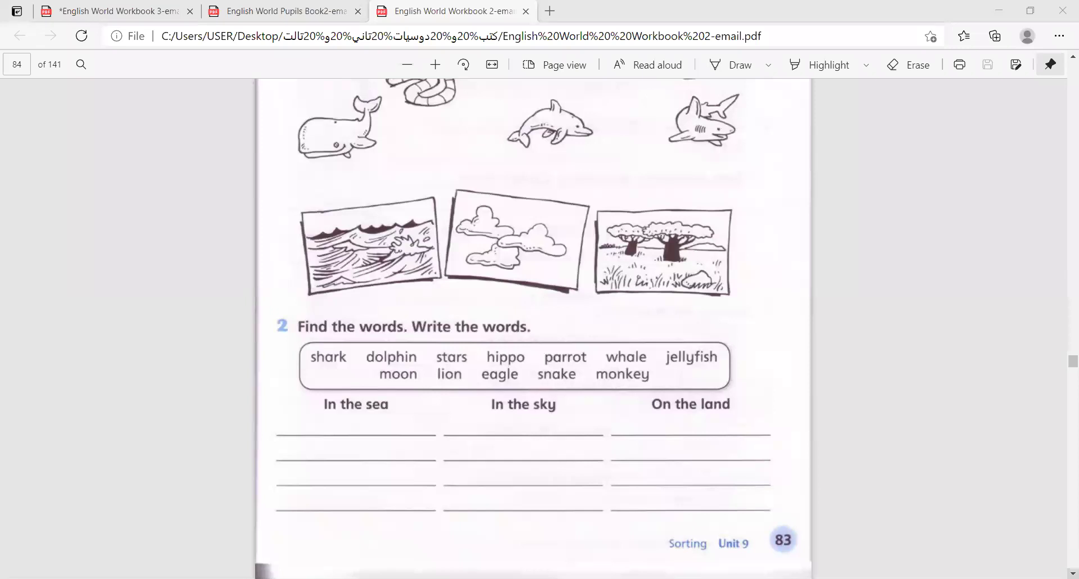
# Scroll down to page 85's Grammar section with the Read and write Yes or No exercise.
pyautogui.scroll(-10, 534, 326)
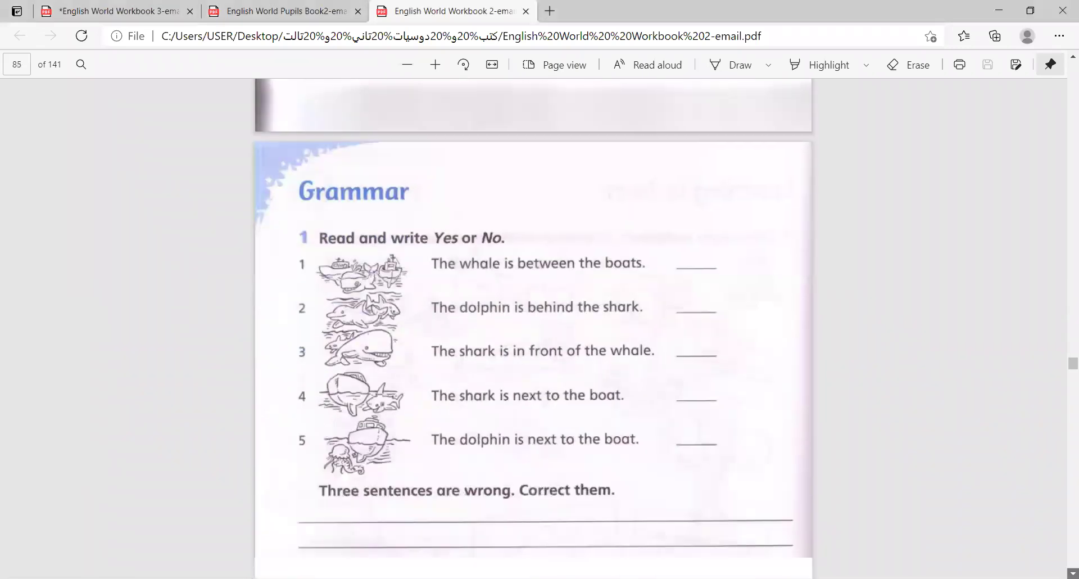
pyautogui.scroll(-1, 534, 326)
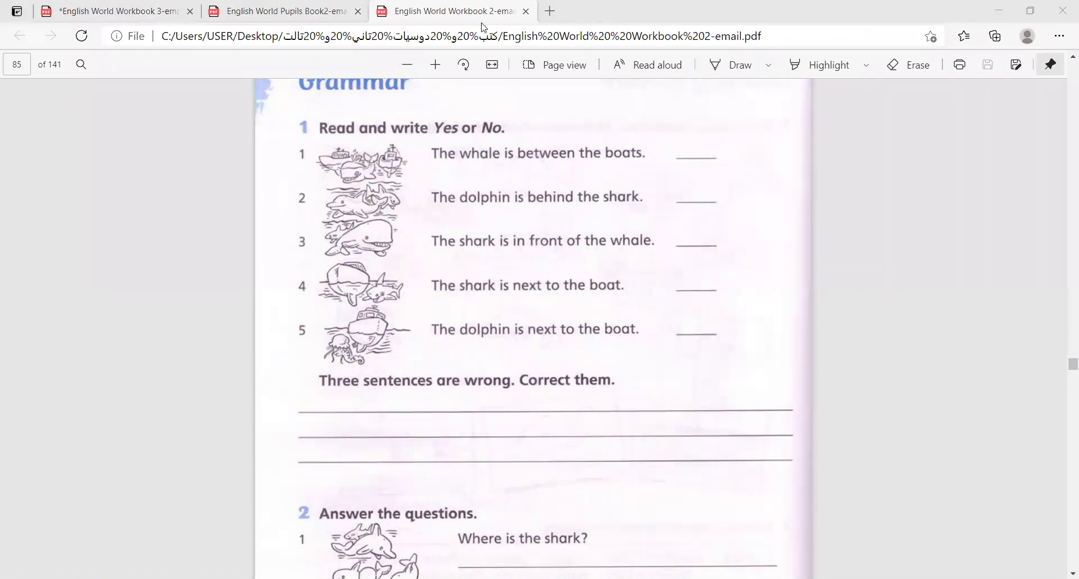
# Answer sentences 1 to 3 in red with yes, no and no.
pyautogui.click(681, 152)
pyautogui.write('yes')
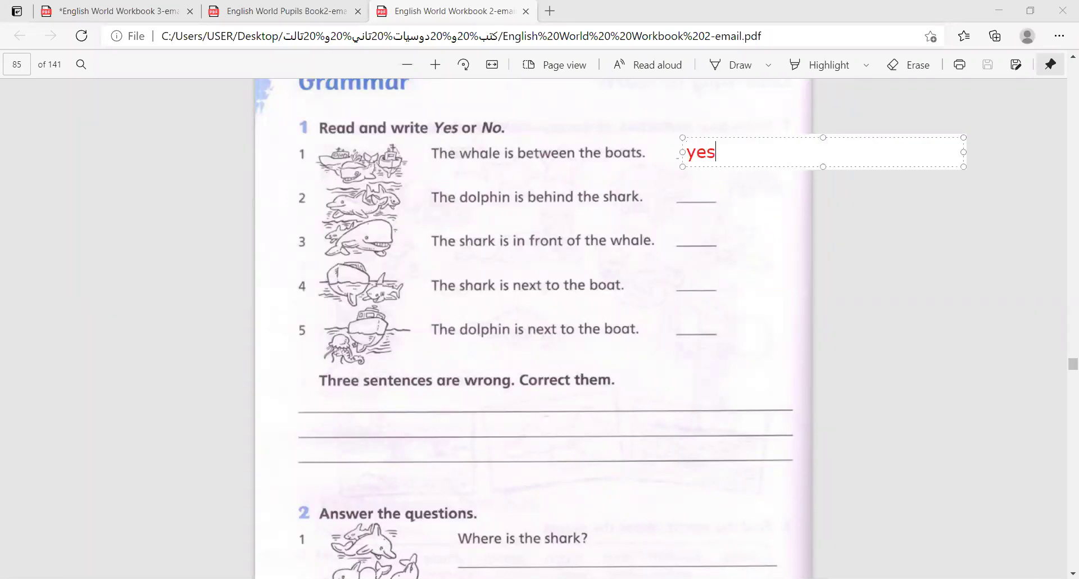
pyautogui.click(509, 176)
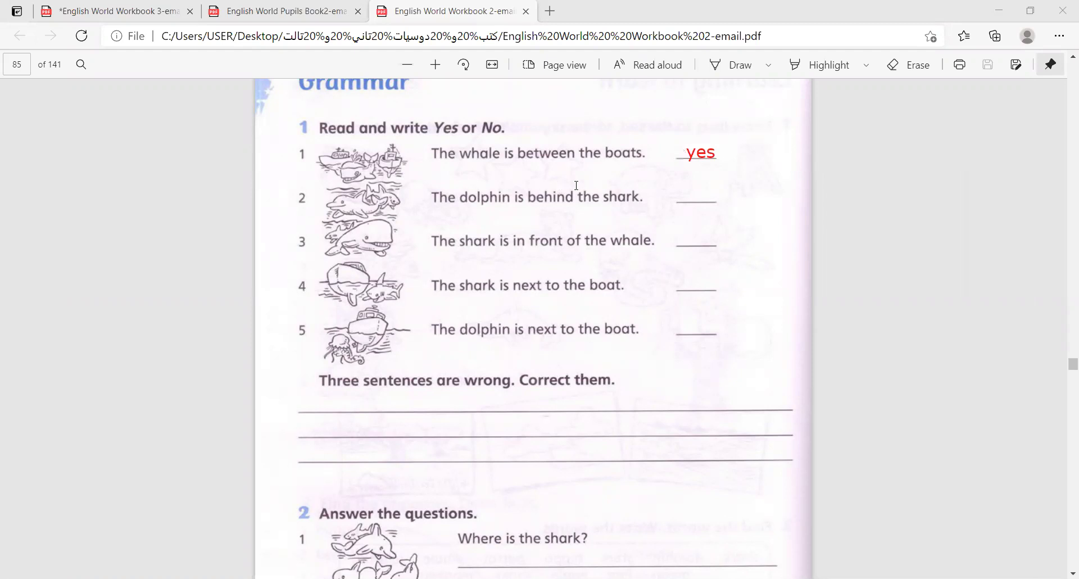
pyautogui.click(677, 196)
pyautogui.write('no')
pyautogui.click(614, 228)
pyautogui.click(678, 239)
pyautogui.write('no')
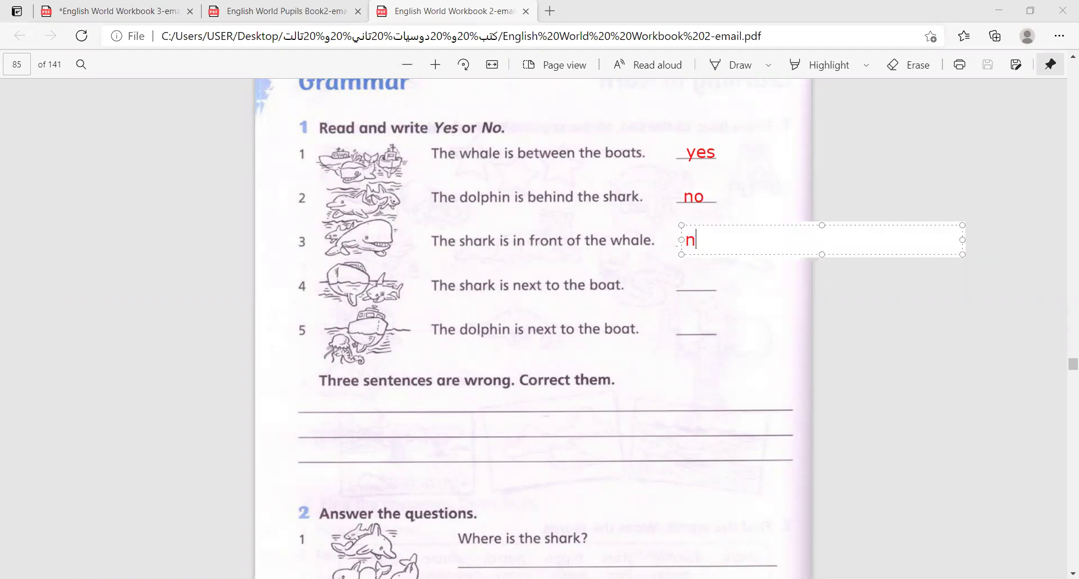
pyautogui.click(711, 258)
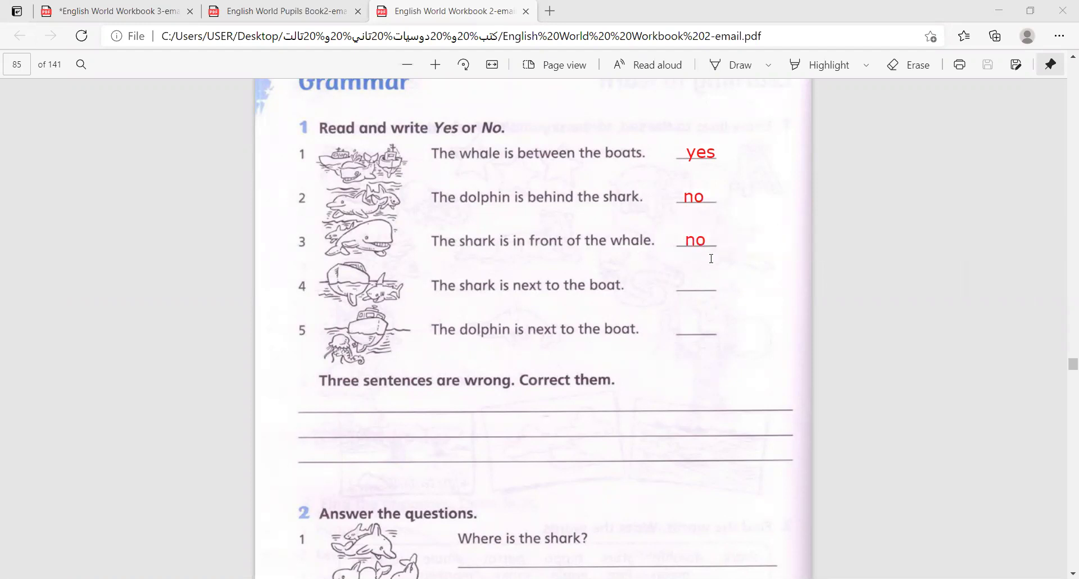
# Answer sentence 4 with yes and sentence 5 with no.
pyautogui.click(680, 284)
pyautogui.write('yes')
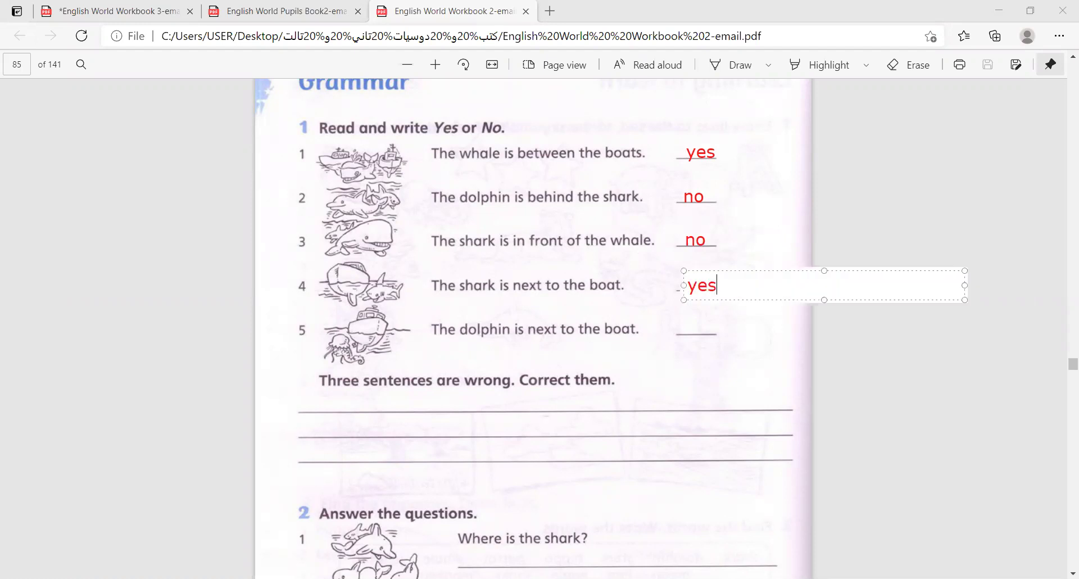
pyautogui.click(605, 322)
pyautogui.click(681, 327)
pyautogui.write('ni')
pyautogui.press('BackSpace')
pyautogui.write('o')
pyautogui.click(439, 358)
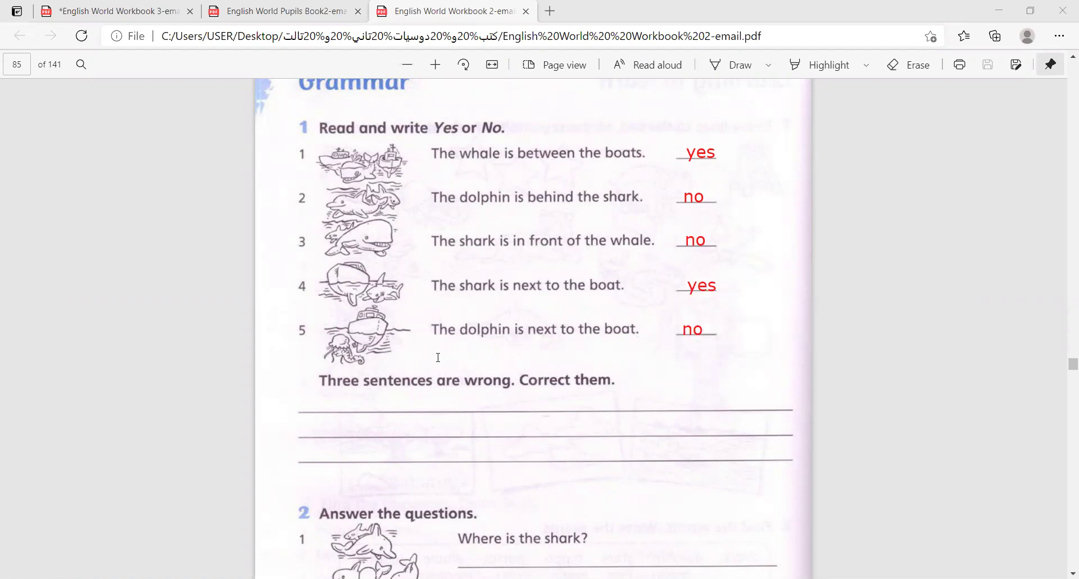
# Write 'The dolphin is in front of the shark' and 'The shark is behind the whale' on the first two lines.
pyautogui.click(302, 405)
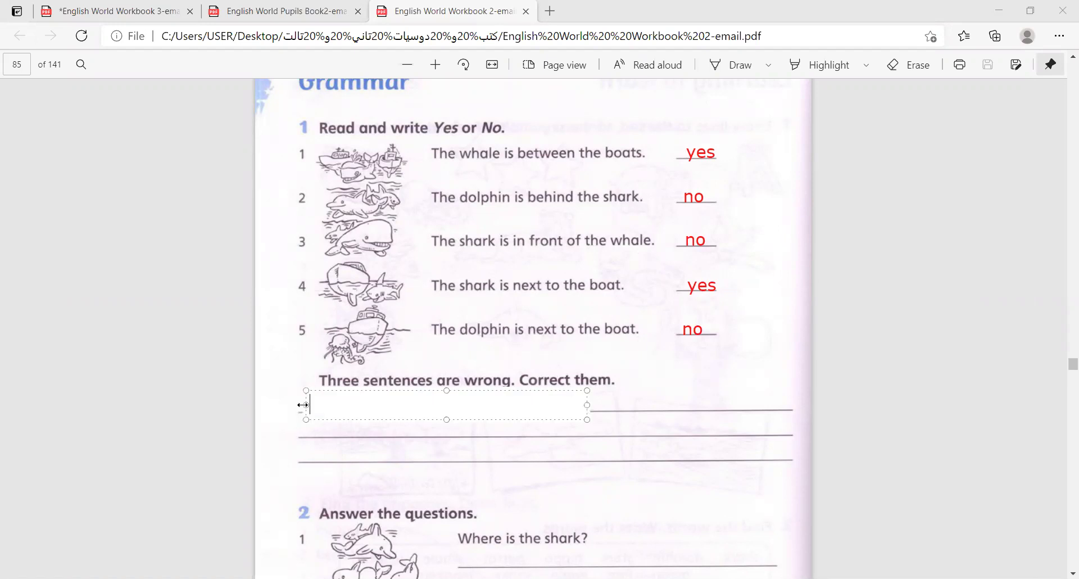
pyautogui.write('The dolphin is')
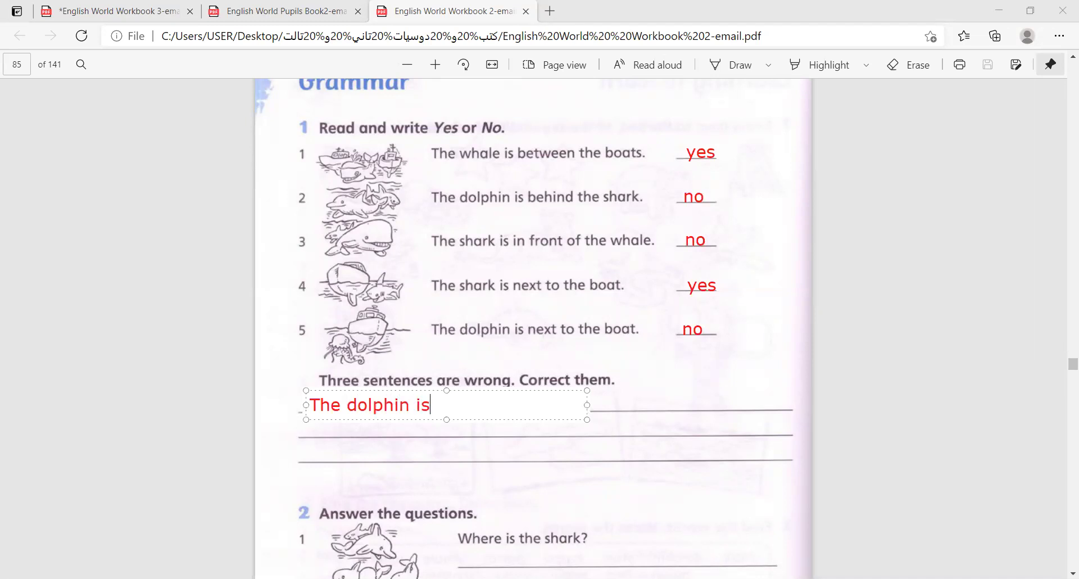
pyautogui.write(' in front of the sh')
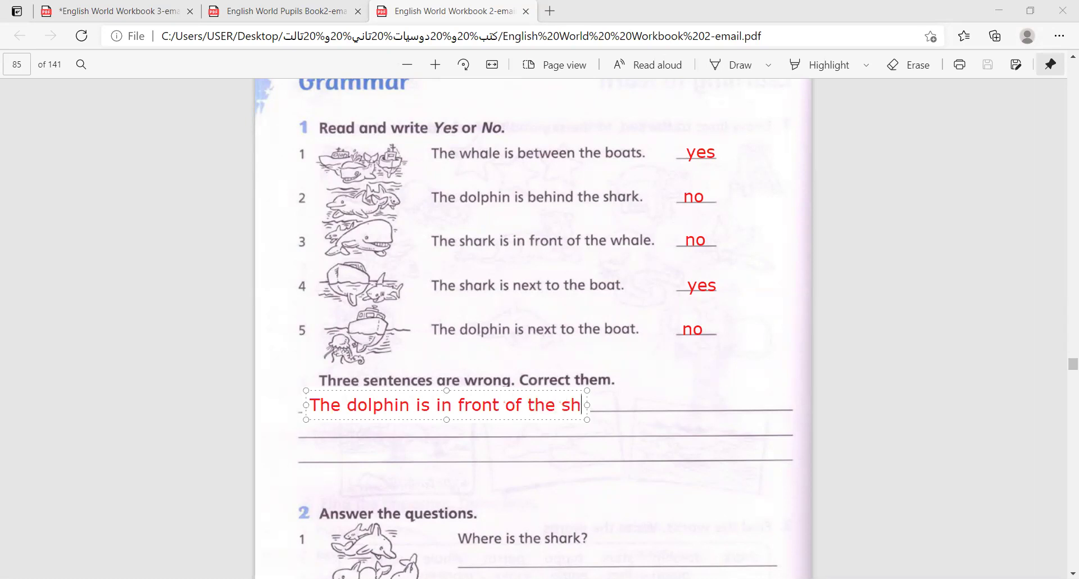
pyautogui.write('ark')
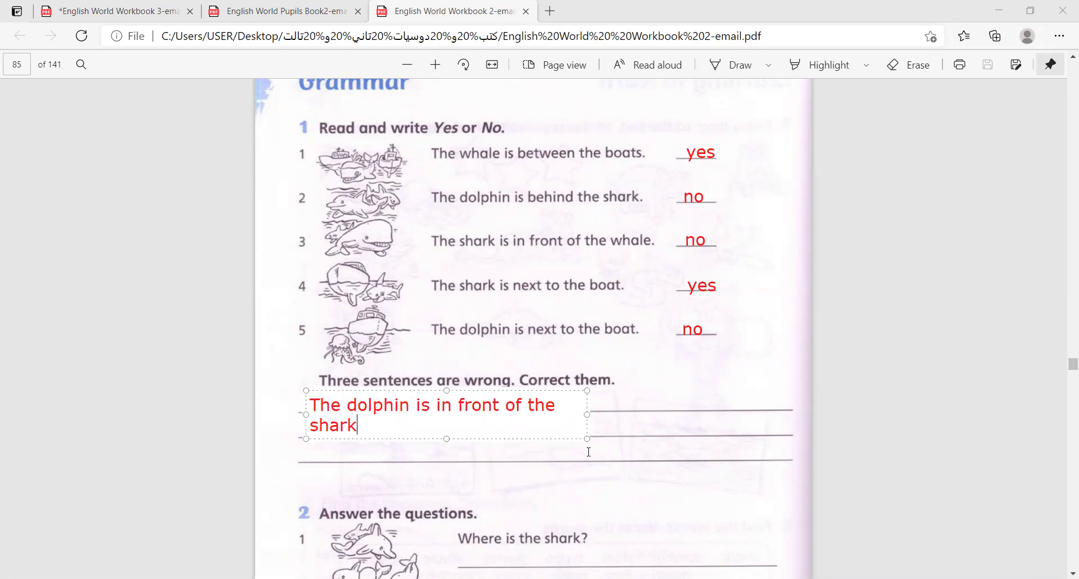
pyautogui.click(572, 117)
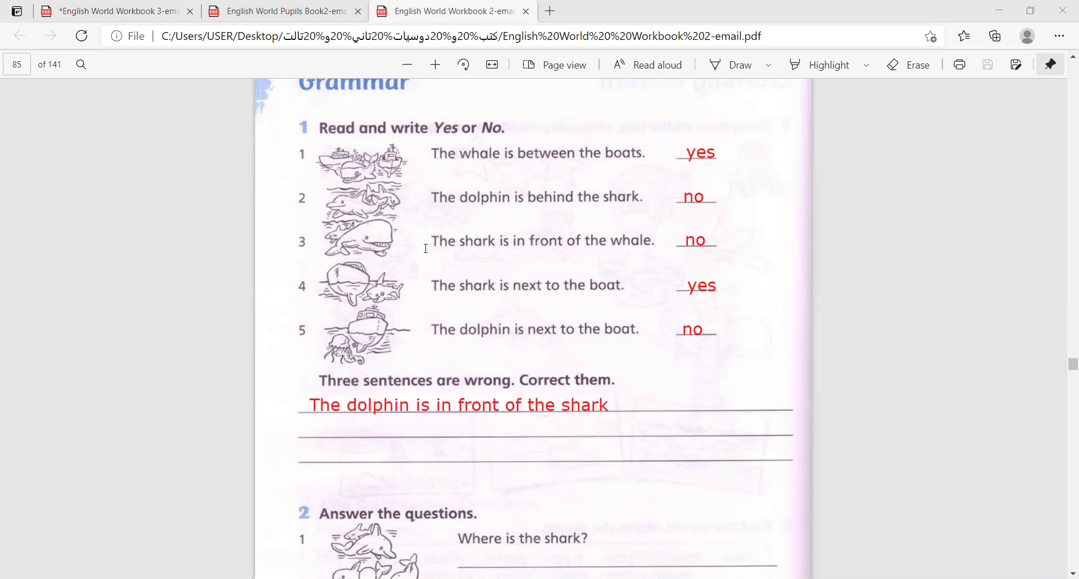
pyautogui.click(301, 431)
pyautogui.write('The ')
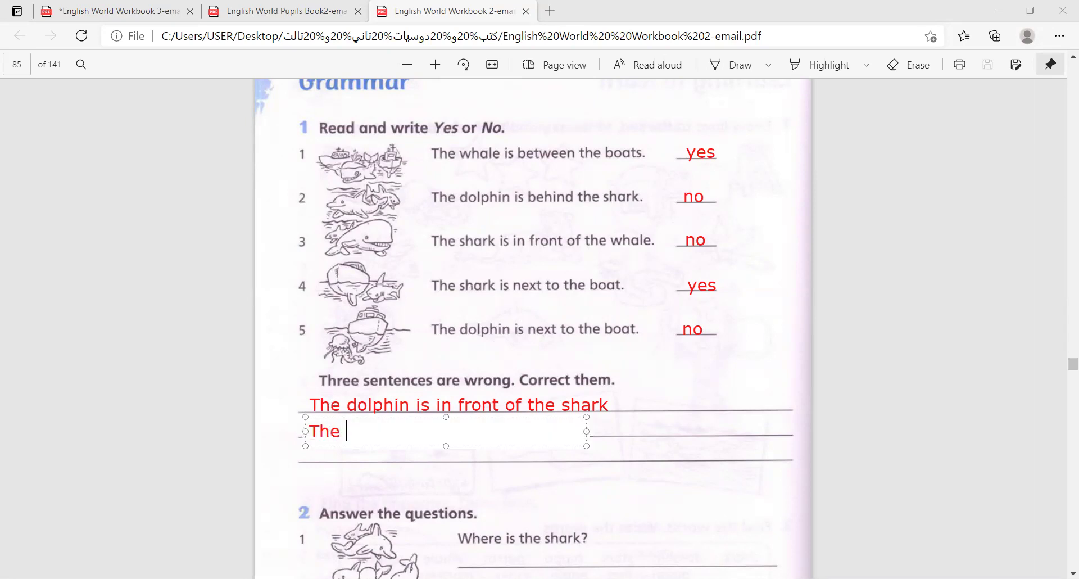
pyautogui.write('sa')
pyautogui.press('BackSpace')
pyautogui.write('hark is behind')
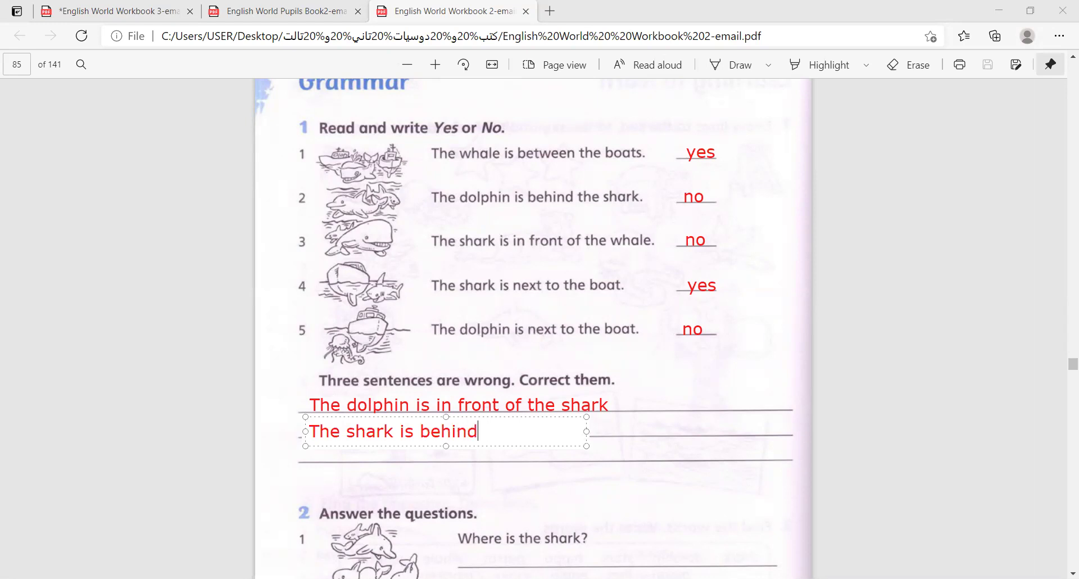
pyautogui.write(' the whal')
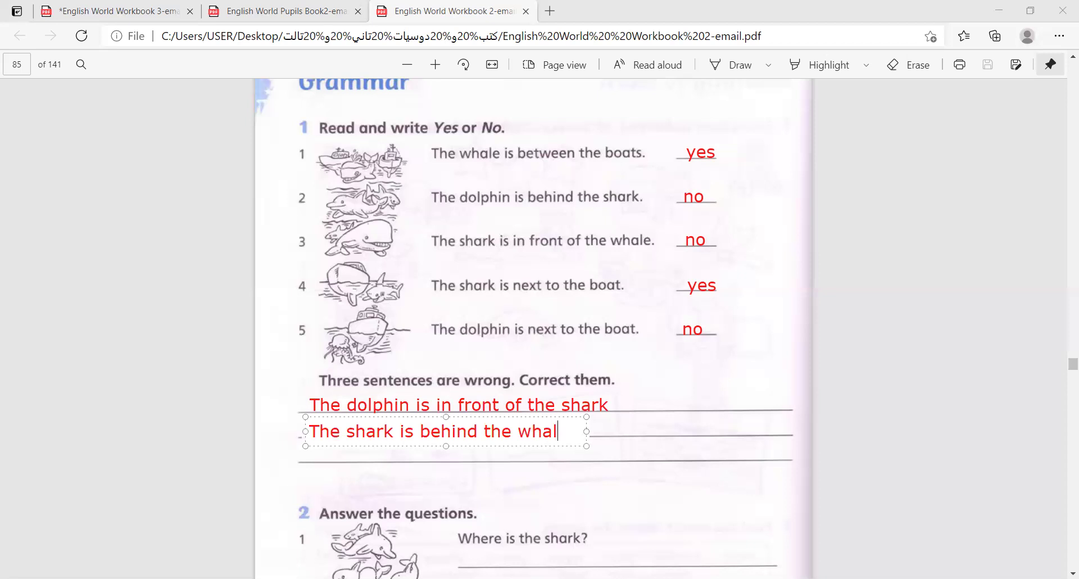
pyautogui.write('e')
pyautogui.click(258, 469)
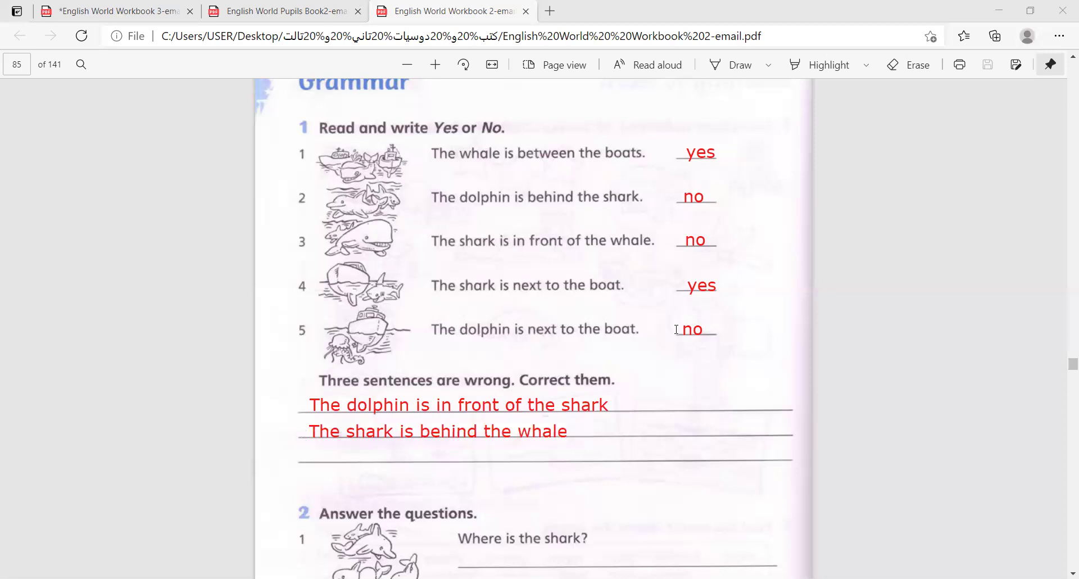
# Write 'The jelly fish is next to the boat' on the third correction line.
pyautogui.click(306, 456)
pyautogui.write('The jelly fish is nes')
pyautogui.press('BackSpace')
pyautogui.write('cy')
pyautogui.press('BackSpace')
pyautogui.press('BackSpace')
pyautogui.write('xy')
pyautogui.press('BackSpace')
pyautogui.write('t to the boat')
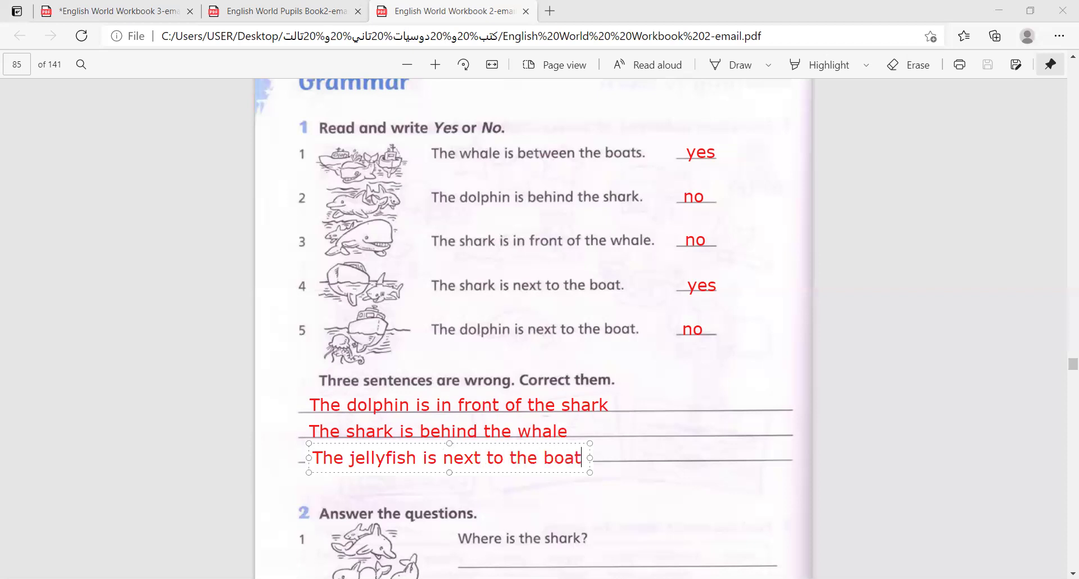
pyautogui.click(678, 353)
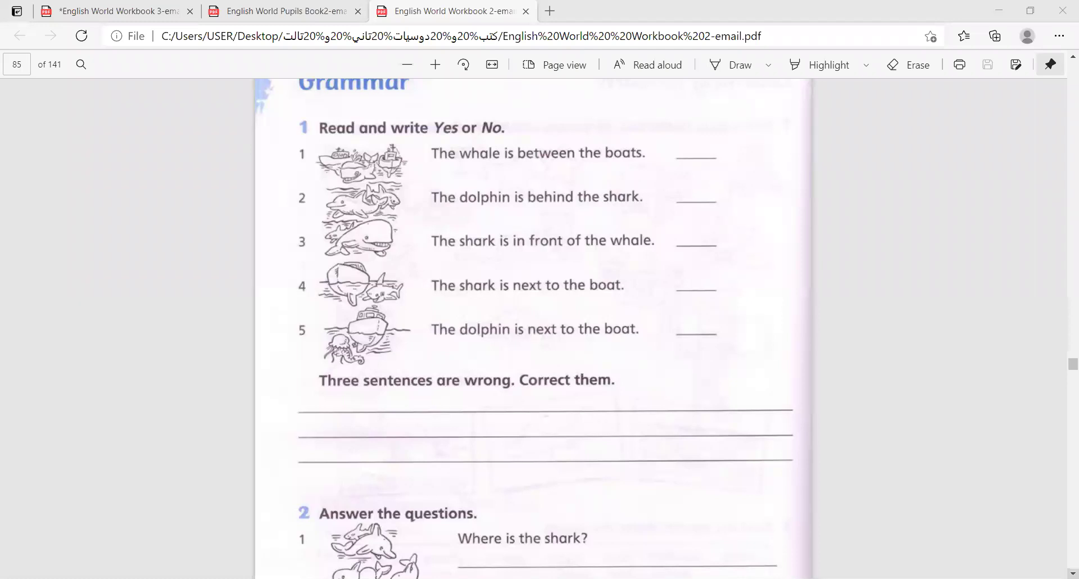
# Answer the shark and jellyfish questions with 'It is behind the dolphin' and 'It is between the dolphins'.
pyautogui.scroll(-5, 544, 291)
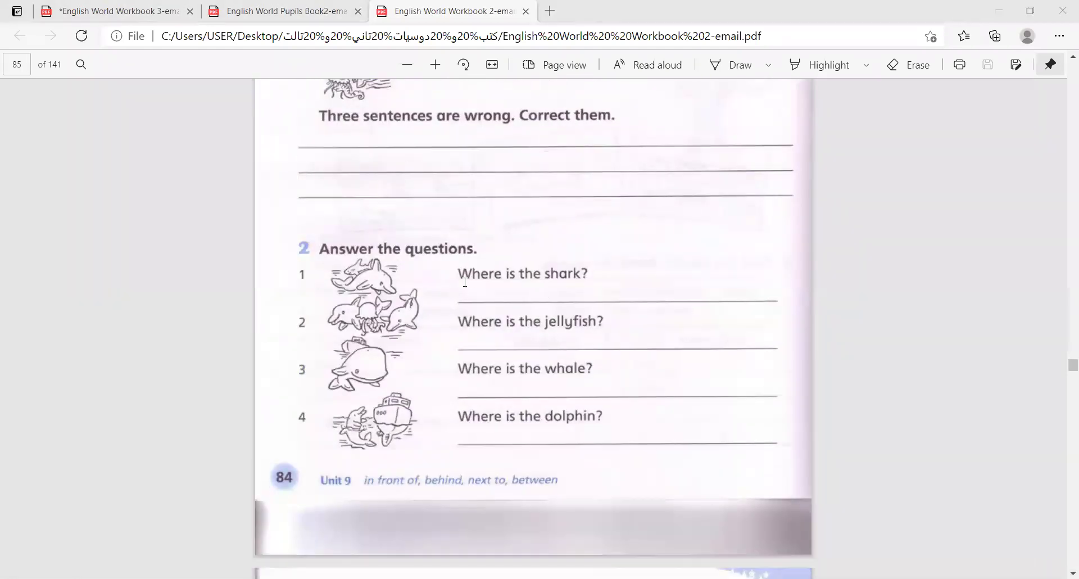
pyautogui.write('I')
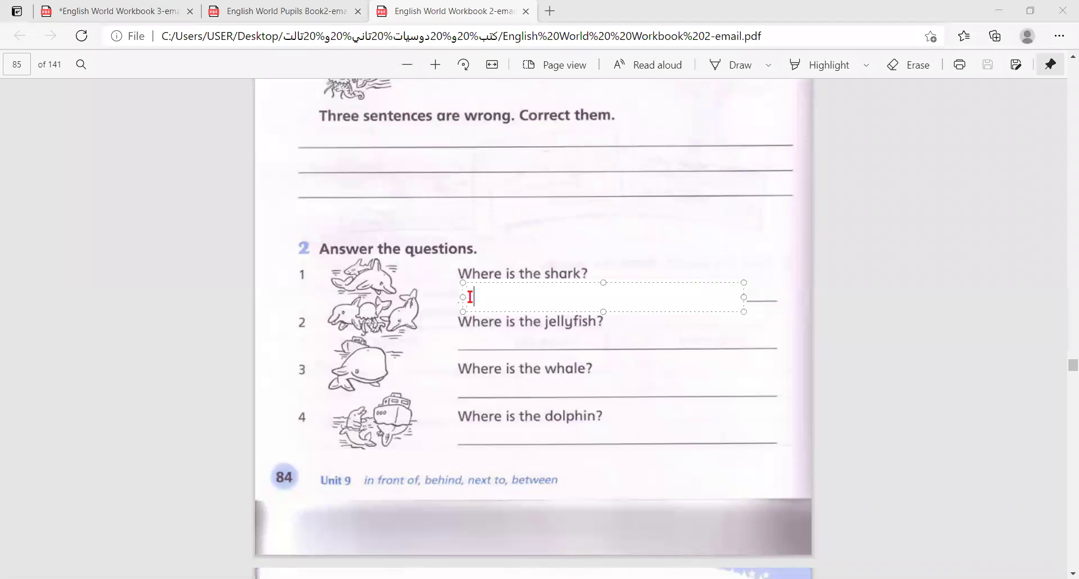
pyautogui.write('t is behind the doli')
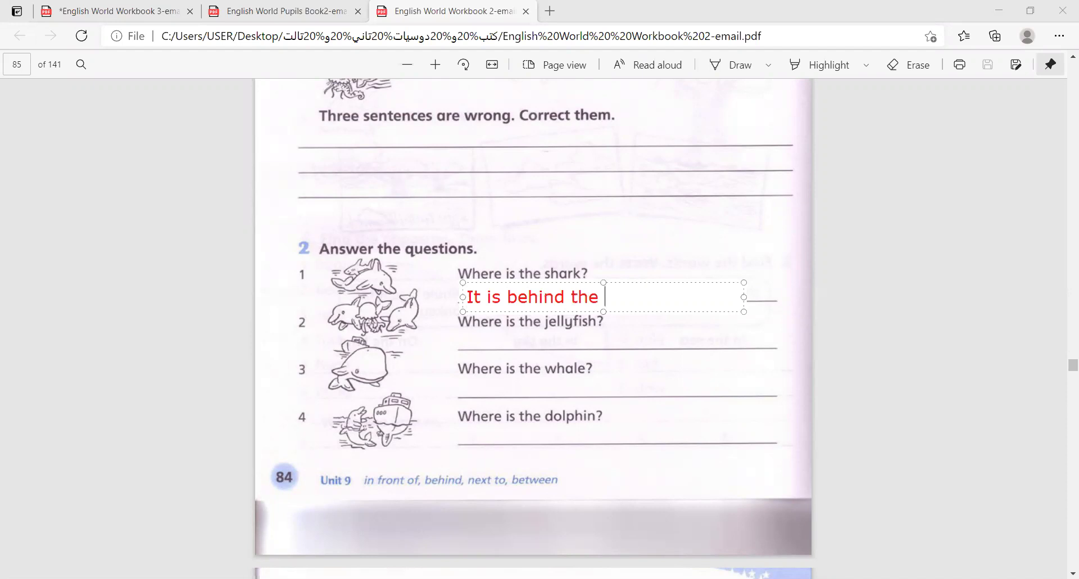
pyautogui.press('BackSpace')
pyautogui.write('phin')
pyautogui.click(392, 329)
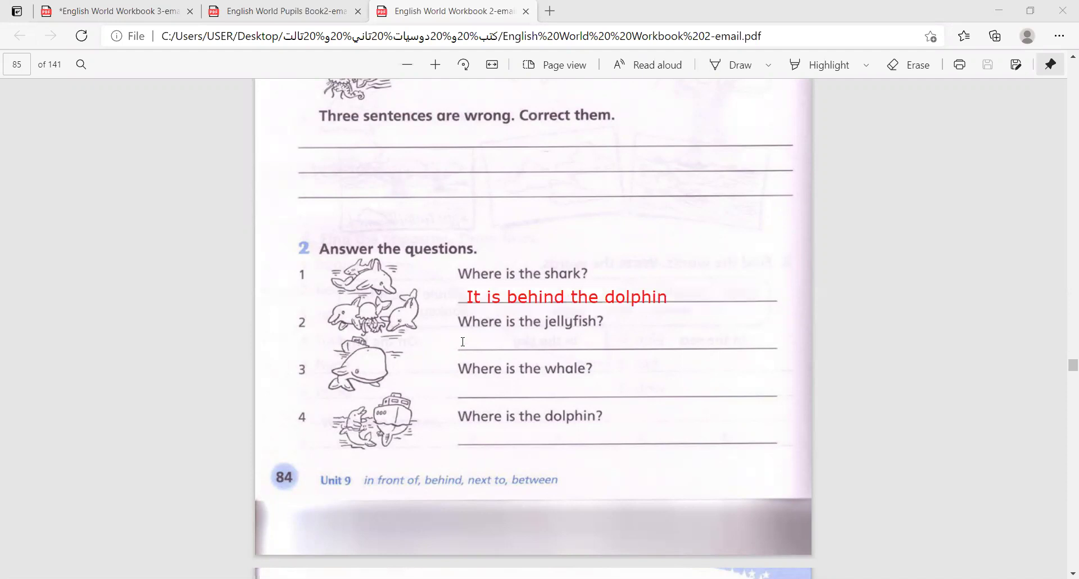
pyautogui.click(463, 341)
pyautogui.write('It is between the doliphins')
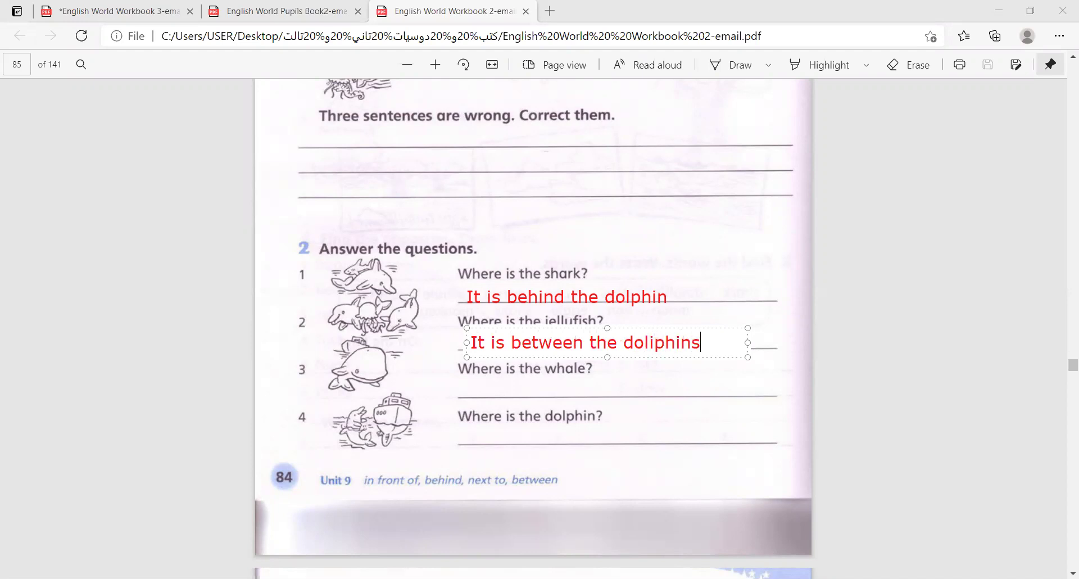
pyautogui.click(655, 343)
pyautogui.press('BackSpace')
pyautogui.click(644, 368)
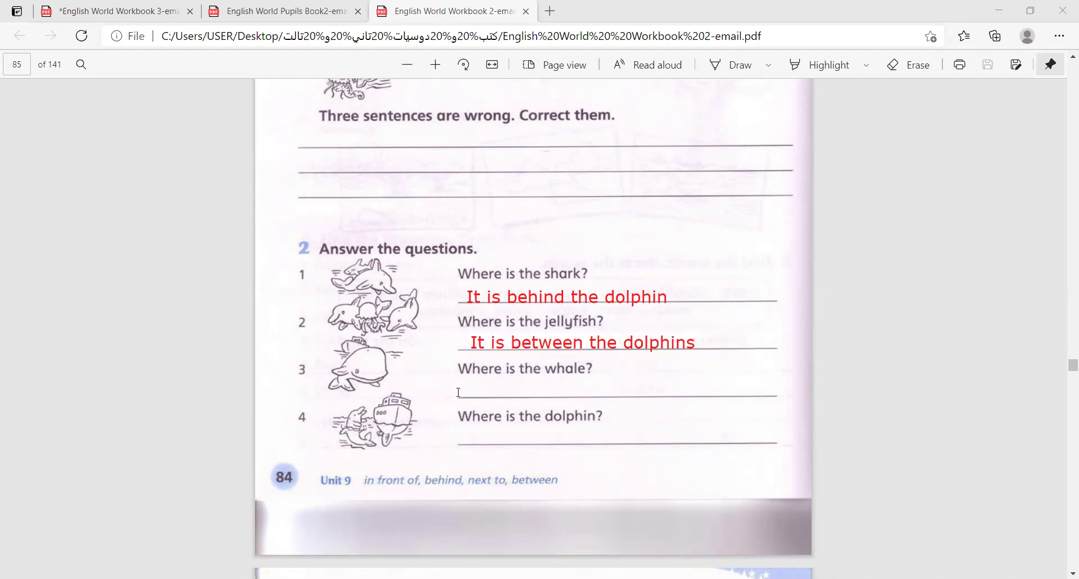
# Answer the whale and dolphin questions with 'It is in front of the boat' and 'It is next to the boat'.
pyautogui.click(460, 391)
pyautogui.write('It is')
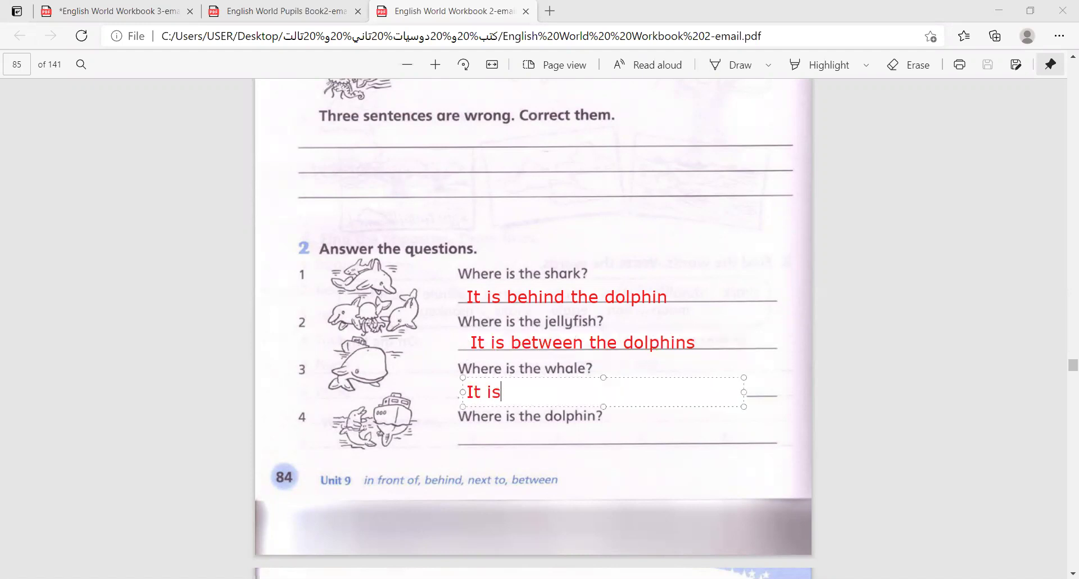
pyautogui.write(' in front of the ')
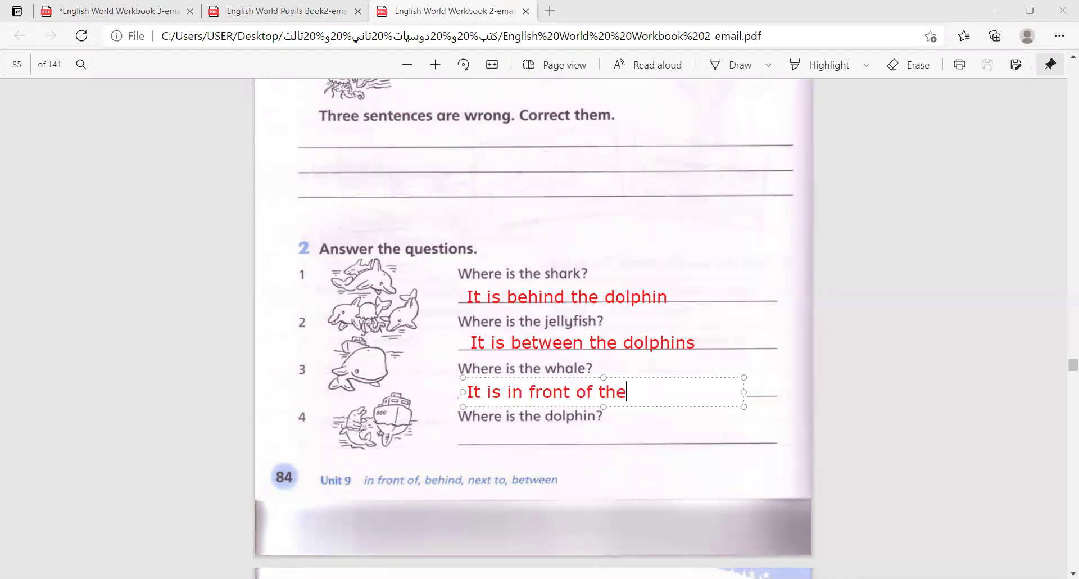
pyautogui.write('boat')
pyautogui.click(393, 435)
pyautogui.click(458, 437)
pyautogui.write('It is n')
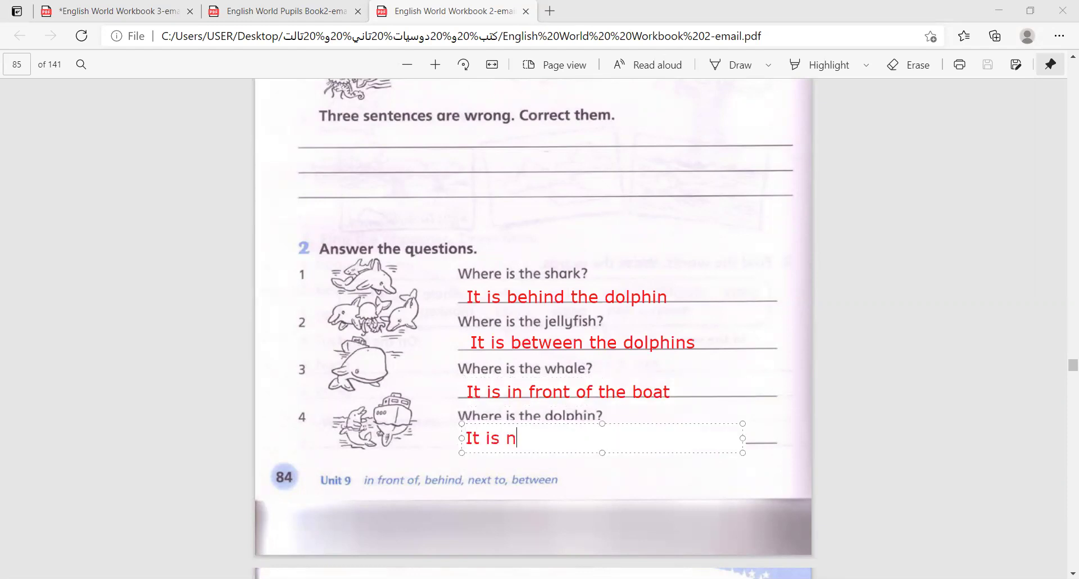
pyautogui.write('ext to the boat')
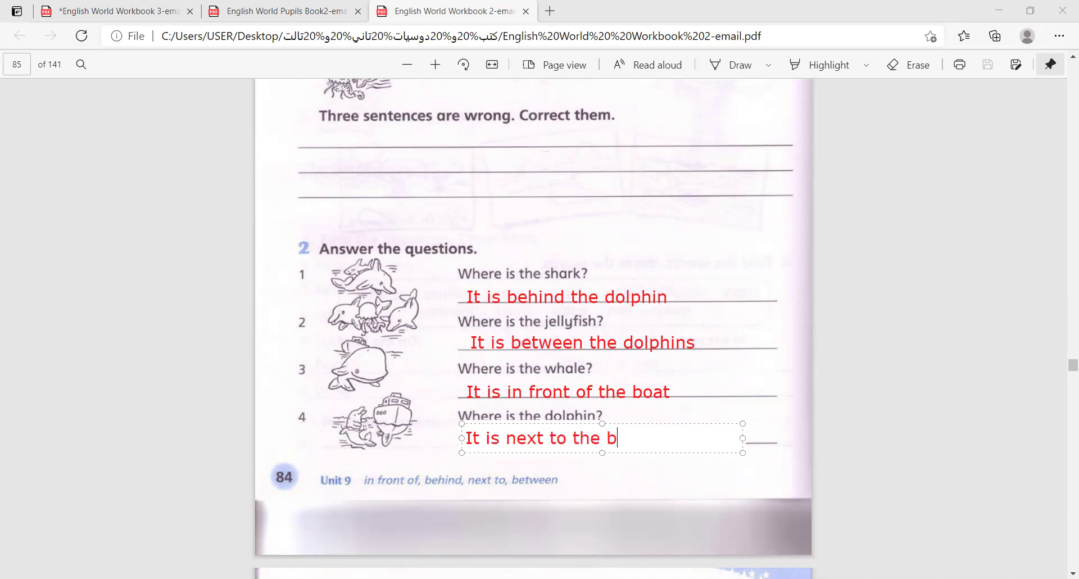
pyautogui.click(688, 333)
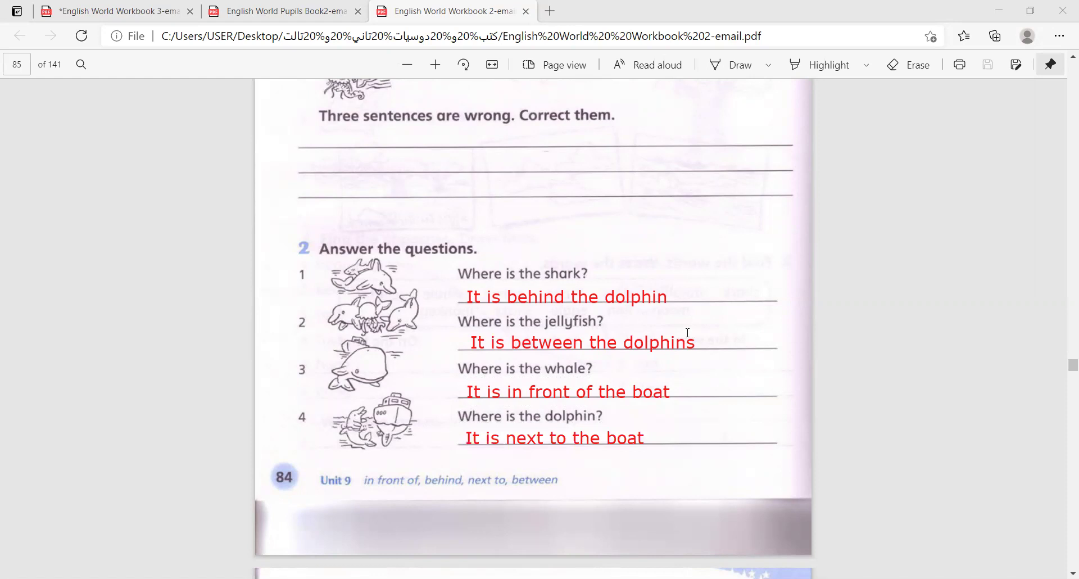